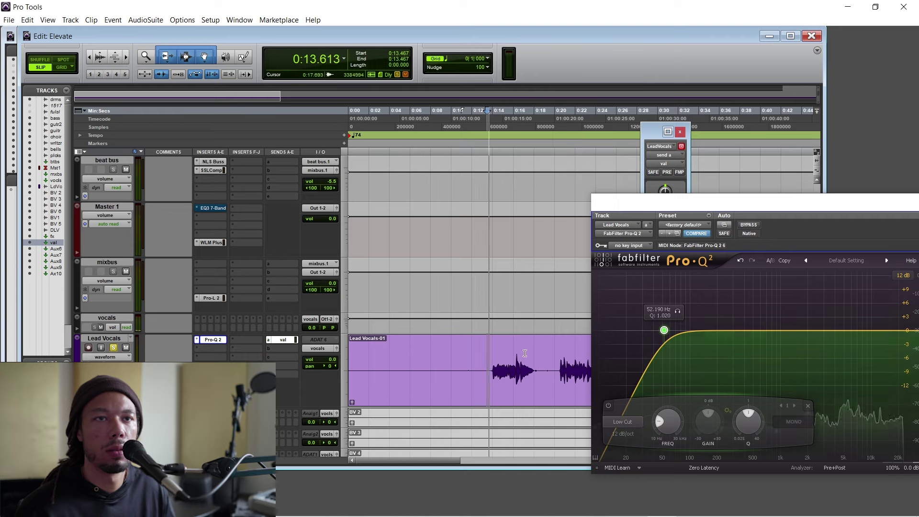
Step: Raise the lead vocal's low cut to about 115 Hz and set its slope to 24 dB/oct while playing the solo vocal
{"action": "left_click", "coordinate": [493, 363]}
{"action": "left_click_drag", "start_coordinate": [664, 330], "coordinate": [718, 330]}
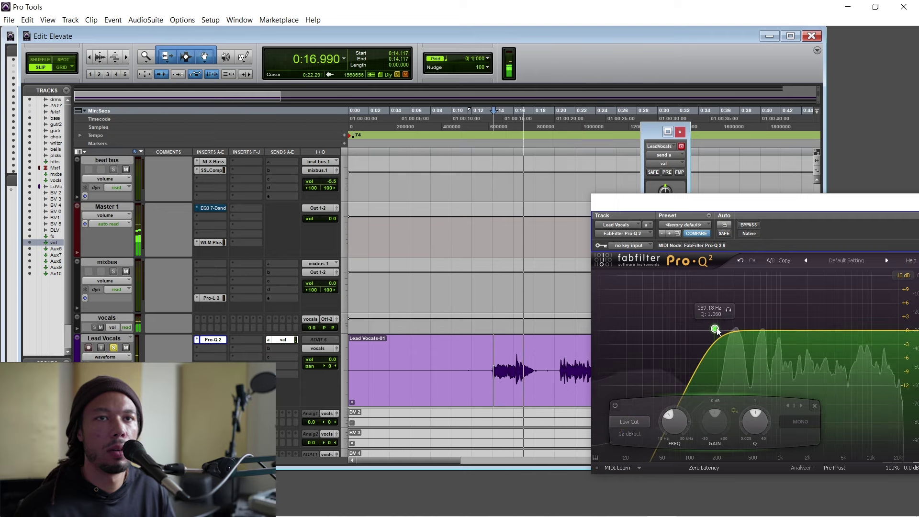
{"action": "left_click", "coordinate": [628, 435]}
{"action": "left_click", "coordinate": [646, 374]}
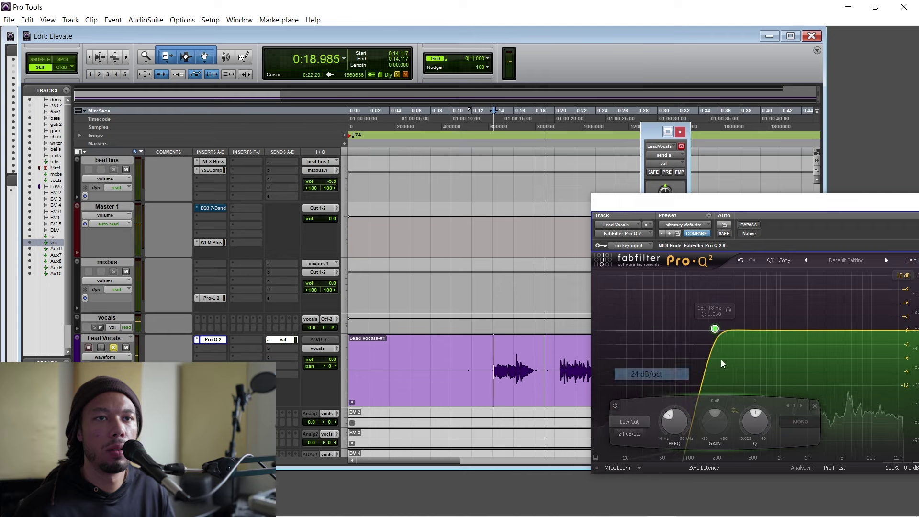
{"action": "left_click_drag", "start_coordinate": [715, 330], "coordinate": [704, 333]}
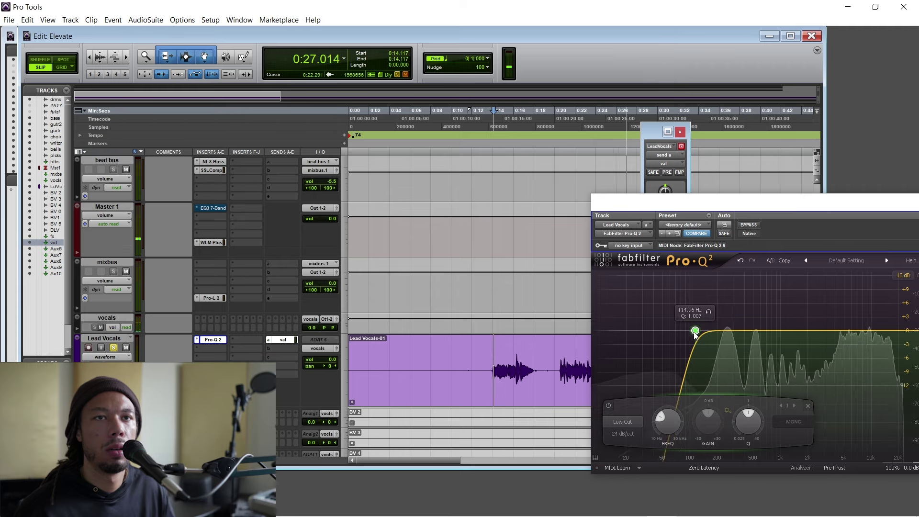
{"action": "left_click_drag", "start_coordinate": [748, 207], "coordinate": [655, 209]}
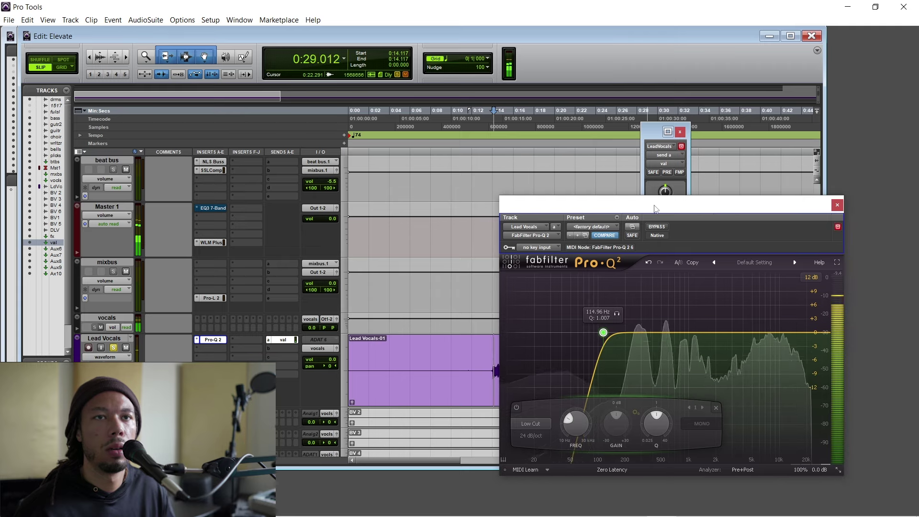
{"action": "key", "text": "space"}
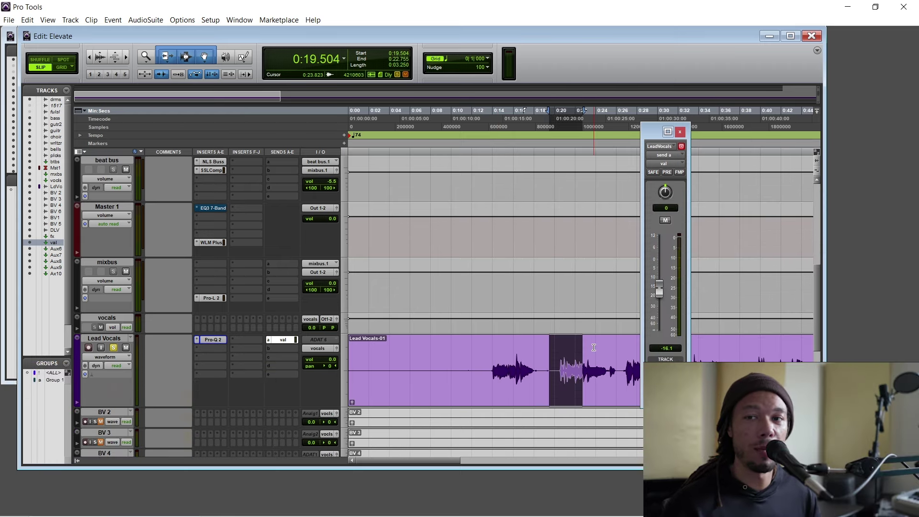
Step: Open the Lead Vocals track's Pro-Q 2 and add a bell band with about +0.44 dB at 308 Hz
{"action": "left_click", "coordinate": [590, 355]}
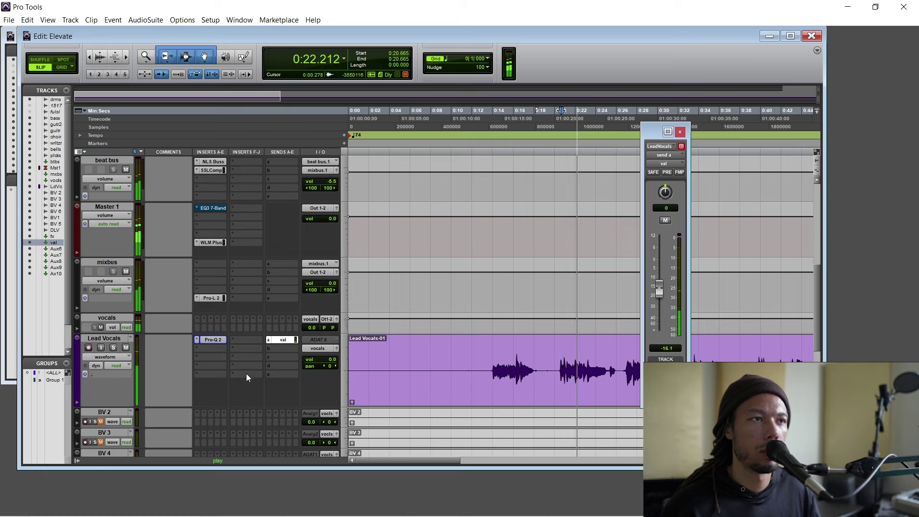
{"action": "left_click", "coordinate": [211, 343]}
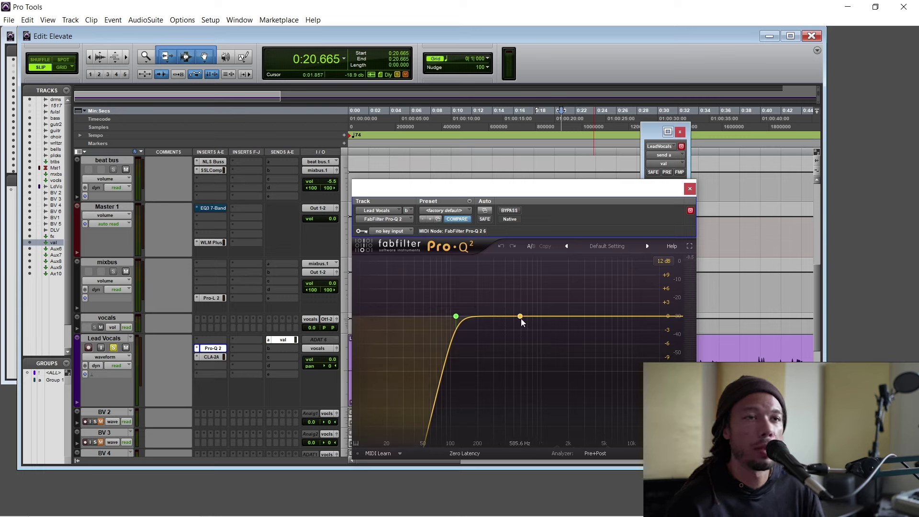
{"action": "left_click_drag", "start_coordinate": [510, 316], "coordinate": [510, 310]}
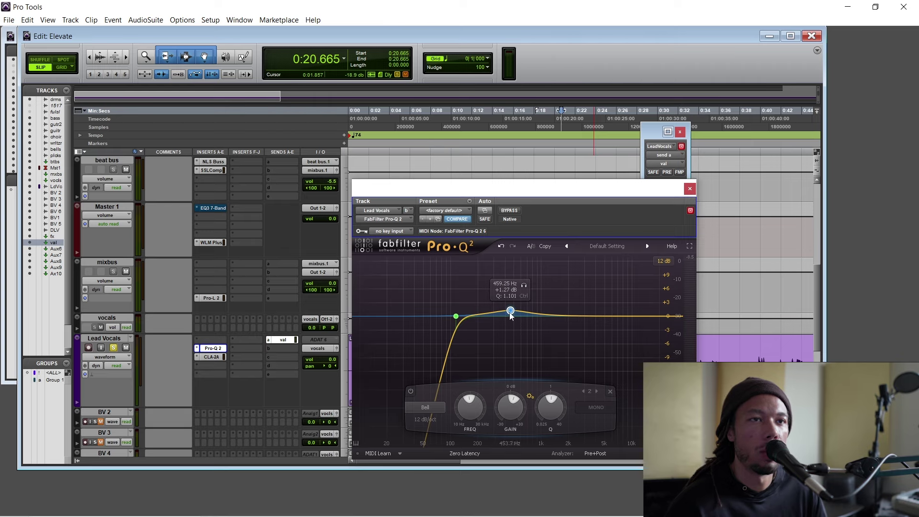
{"action": "left_click_drag", "start_coordinate": [510, 312], "coordinate": [494, 315]}
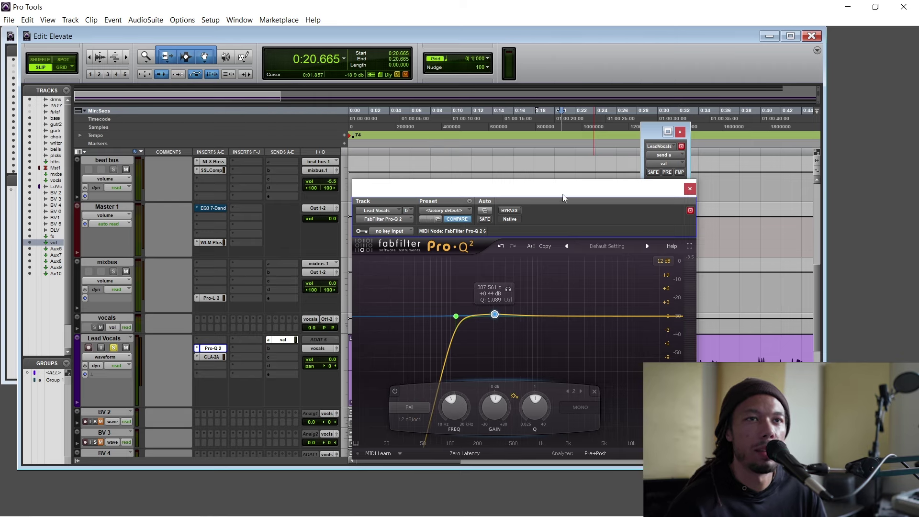
{"action": "left_click_drag", "start_coordinate": [563, 194], "coordinate": [331, 182]}
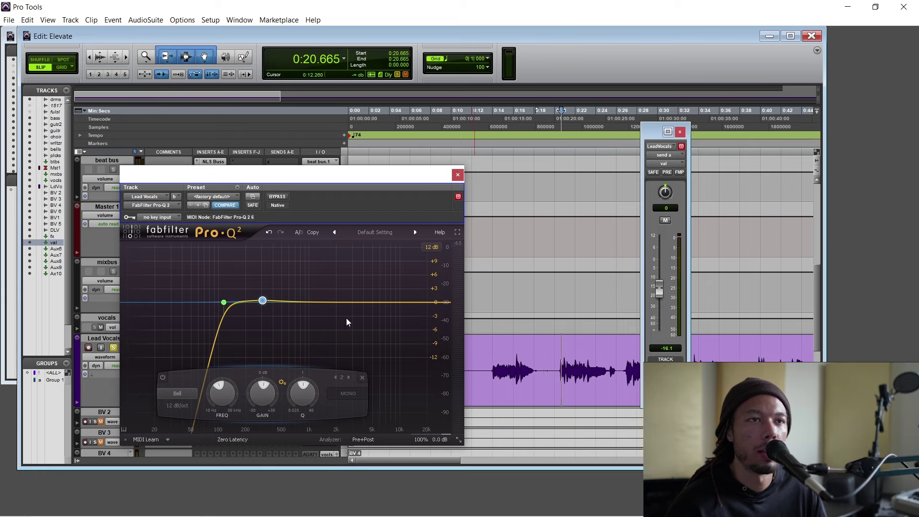
Step: Audition the bell band in isolation during playback and sweep it down to about 158 Hz
{"action": "key", "text": "space"}
{"action": "mouse_move", "coordinate": [264, 302]}
{"action": "key", "text": "space"}
{"action": "left_click_drag", "start_coordinate": [278, 277], "coordinate": [254, 281]}
{"action": "key", "text": "space"}
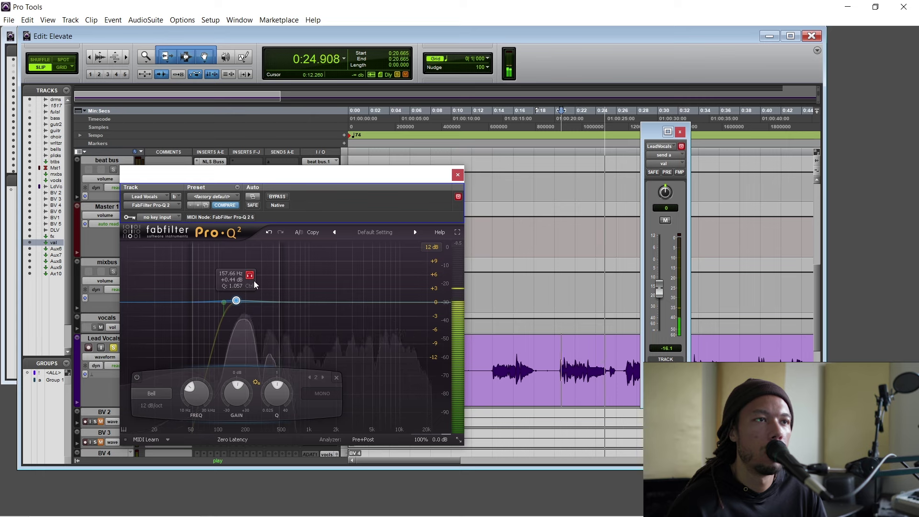
Step: Stop playback and delete the low cut band from the lead vocal EQ
{"action": "left_click", "coordinate": [224, 302]}
{"action": "key", "text": "space"}
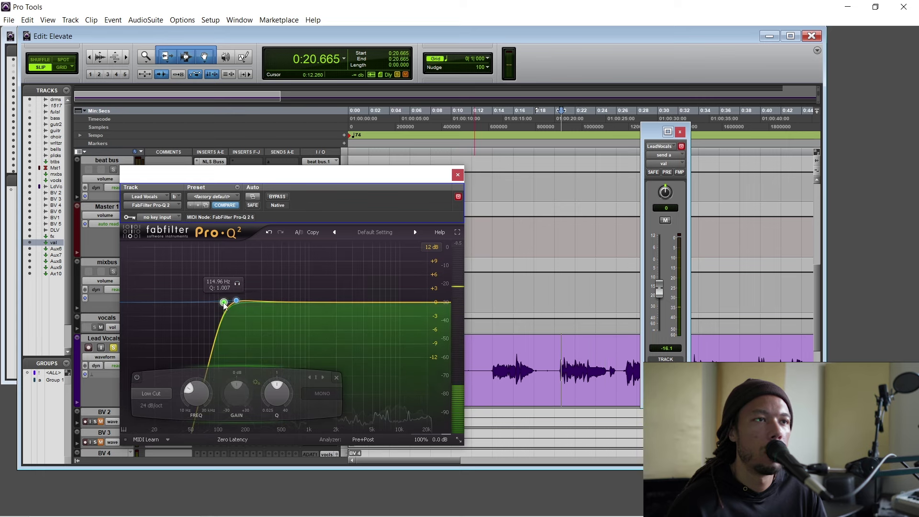
{"action": "left_click", "coordinate": [336, 378]}
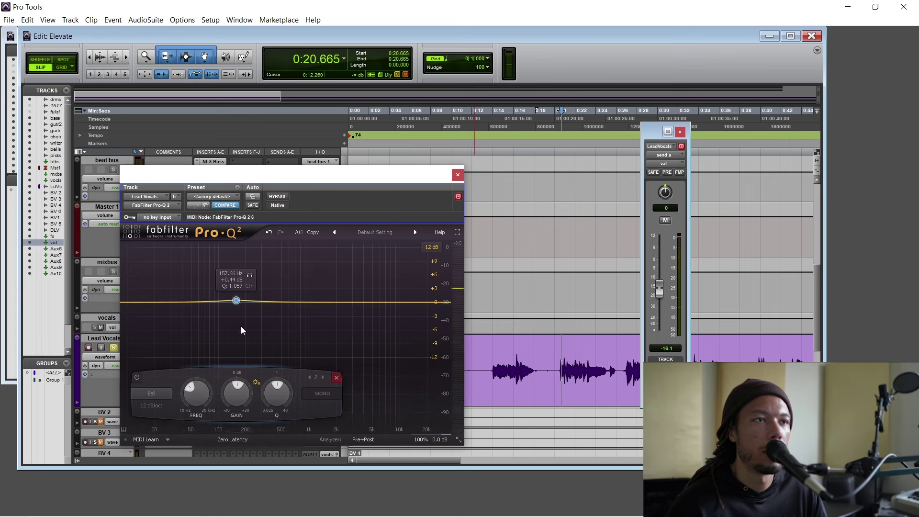
Step: Change the remaining bell band to a low shelf and lower it to about -11.7 dB at 180 Hz
{"action": "left_click", "coordinate": [158, 394]}
{"action": "left_click", "coordinate": [177, 421]}
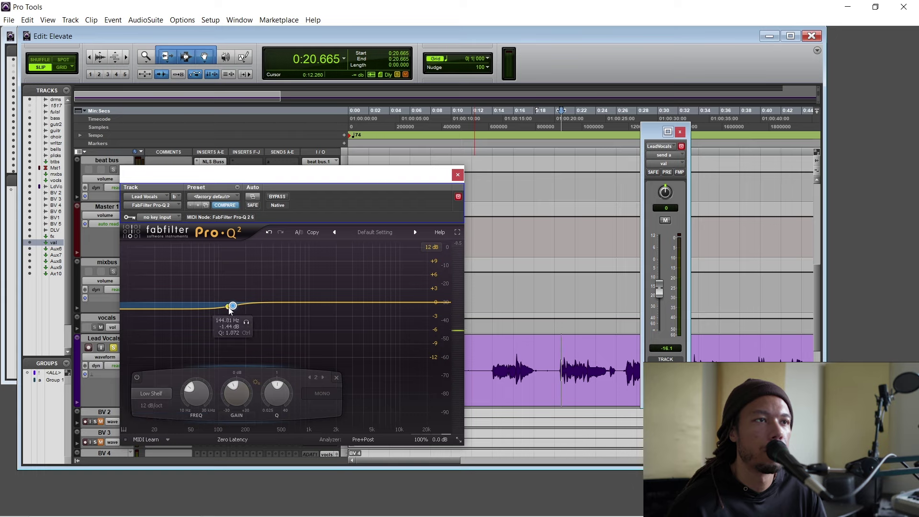
{"action": "key", "text": "space"}
{"action": "left_click_drag", "start_coordinate": [230, 310], "coordinate": [239, 353]}
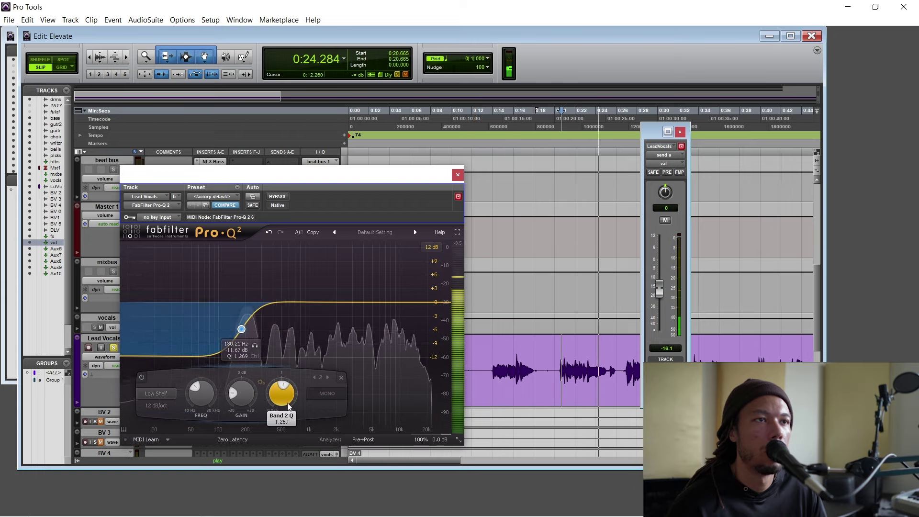
Step: Set the low shelf's Q to 1.535 and ease its gain to -9.63 dB while listening to the vocal
{"action": "left_click_drag", "start_coordinate": [288, 403], "coordinate": [246, 403]}
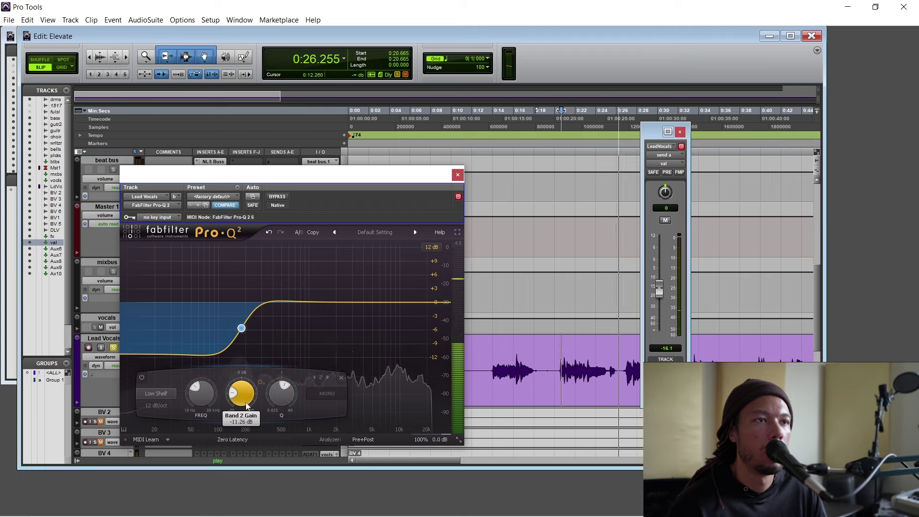
{"action": "scroll", "coordinate": [246, 402], "scroll_direction": "up", "scroll_amount": 1}
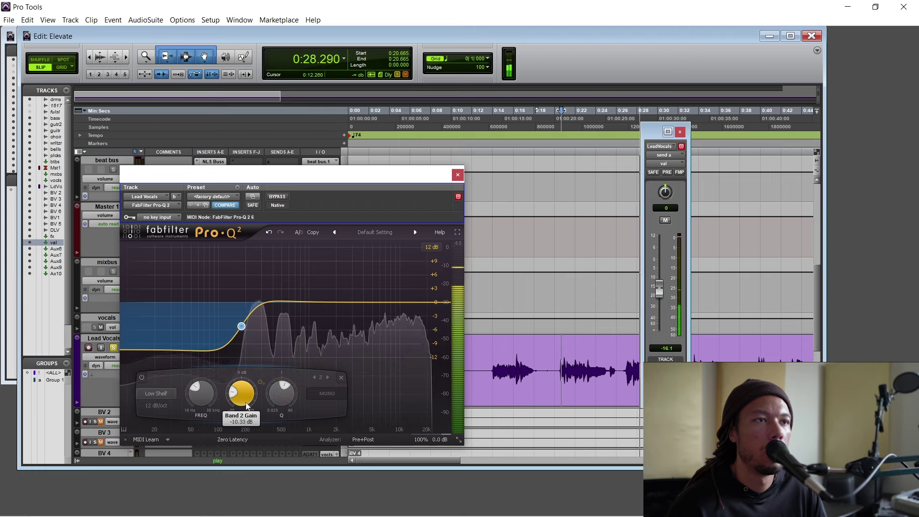
{"action": "scroll", "coordinate": [246, 403], "scroll_direction": "up", "scroll_amount": 2}
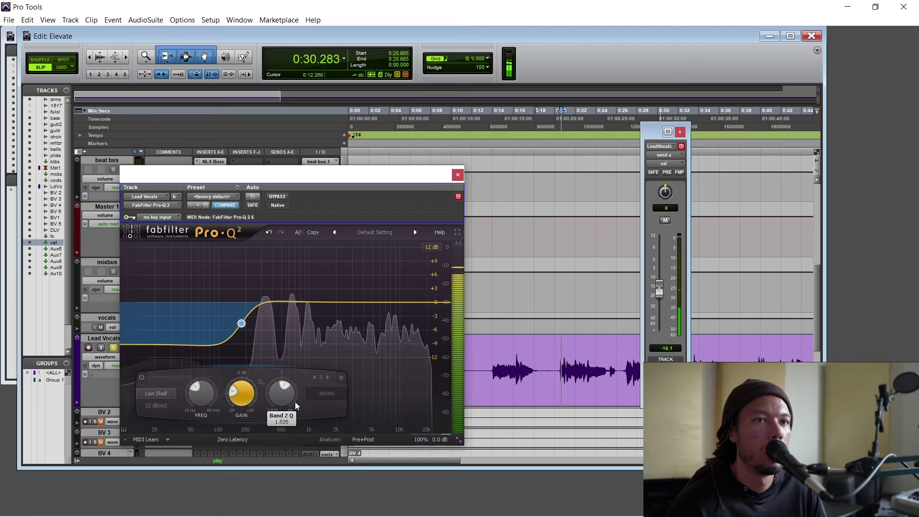
{"action": "key", "text": "space"}
{"action": "key", "text": "space"}
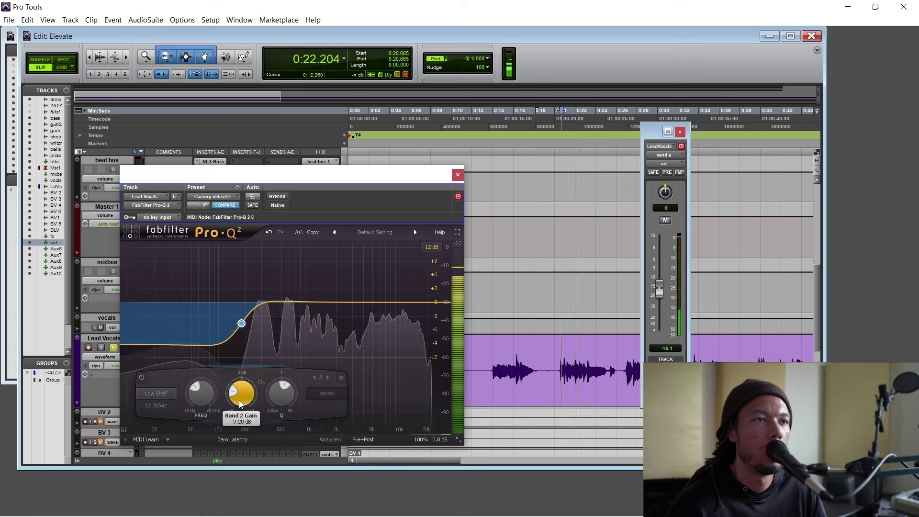
{"action": "scroll", "coordinate": [241, 399], "scroll_direction": "down", "scroll_amount": 1}
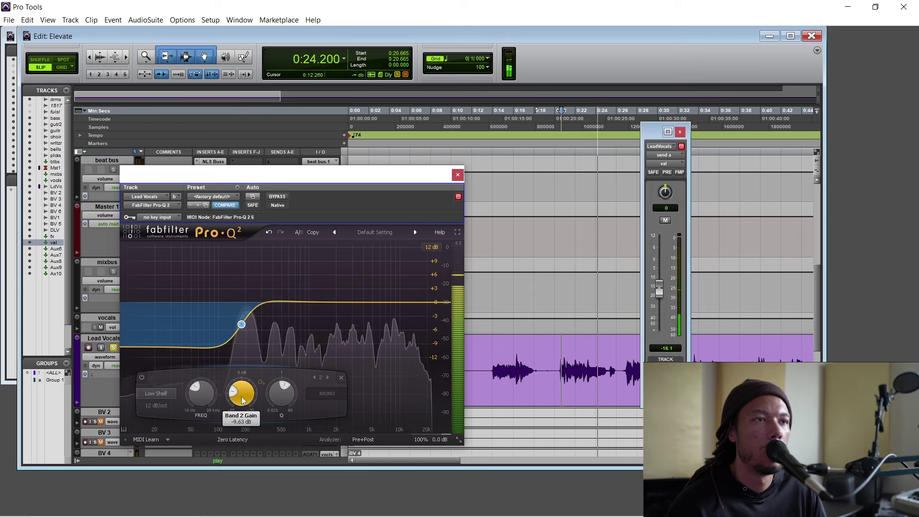
{"action": "key", "text": "space"}
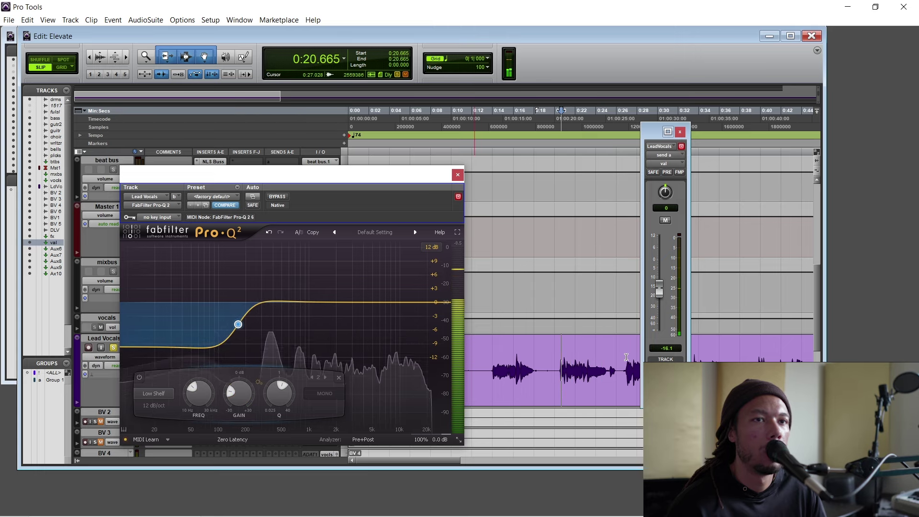
Step: Replay the vocal from about 0:23.4 and adjust the low shelf to about 147 Hz with -8.27 dB gain
{"action": "left_click", "coordinate": [589, 359]}
{"action": "key", "text": "space"}
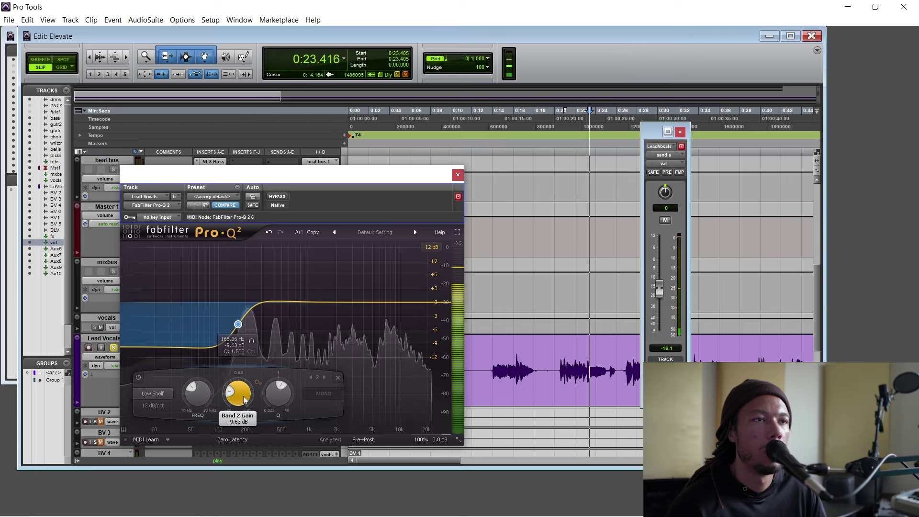
{"action": "scroll", "coordinate": [239, 393], "scroll_direction": "down", "scroll_amount": 2}
{"action": "scroll", "coordinate": [241, 395], "scroll_direction": "up", "scroll_amount": 4}
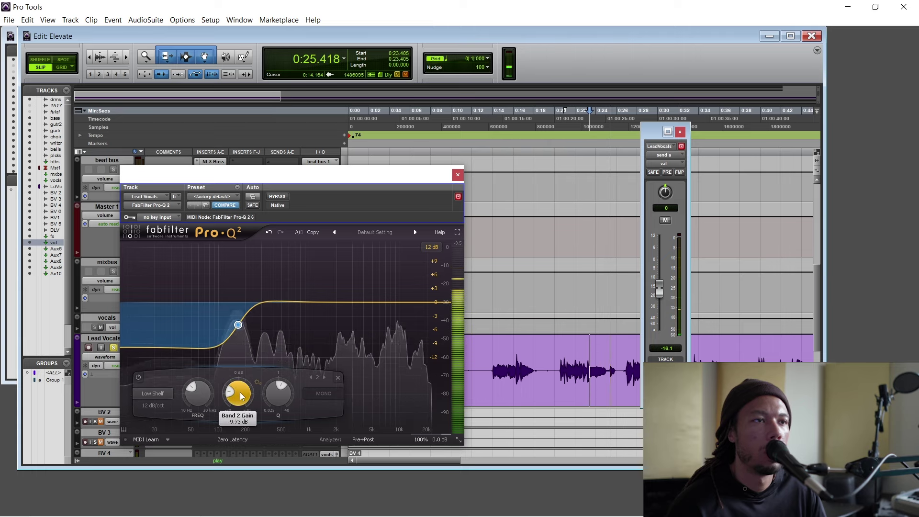
{"action": "key", "text": "space"}
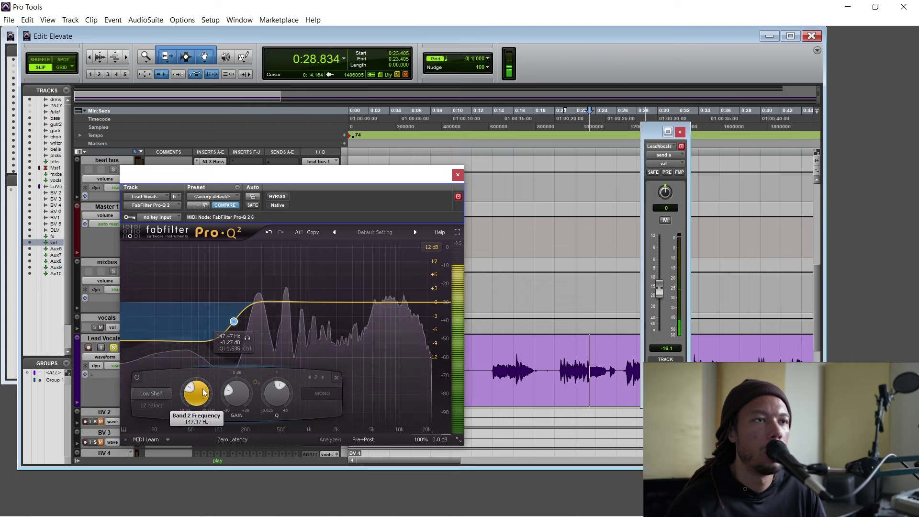
Step: Add a bell band at about 339 Hz with a slight boost and narrow it to a Q of about 3.75
{"action": "double_click", "coordinate": [267, 297]}
{"action": "key", "text": "space"}
{"action": "key", "text": "space"}
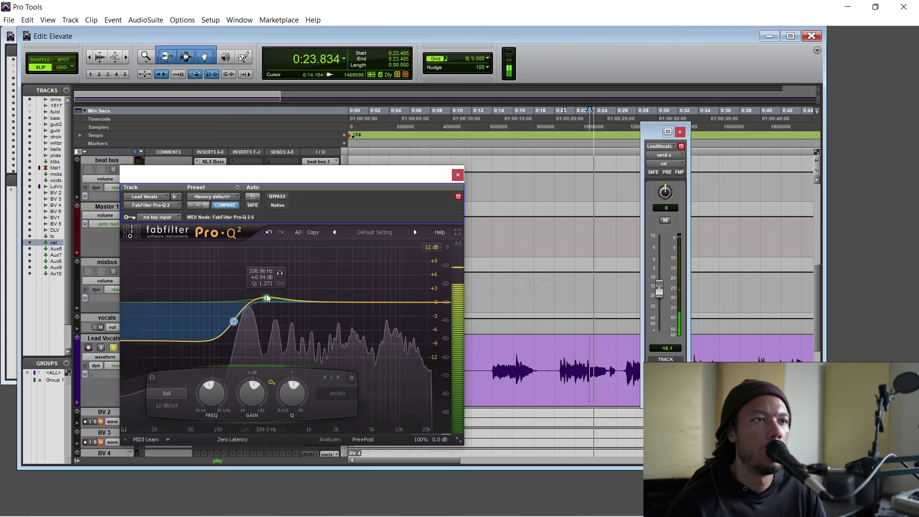
{"action": "scroll", "coordinate": [267, 297], "scroll_direction": "up", "scroll_amount": 5}
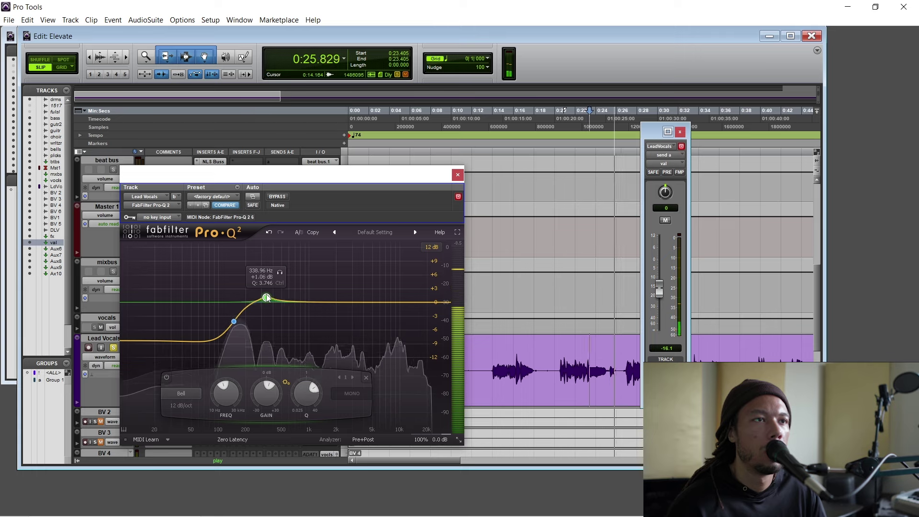
Step: Turn the new bell band into a cut of about -2.66 dB at 279 Hz with a Q of 3.474
{"action": "left_click_drag", "start_coordinate": [266, 297], "coordinate": [274, 320]}
{"action": "scroll", "coordinate": [302, 395], "scroll_direction": "down", "scroll_amount": 2}
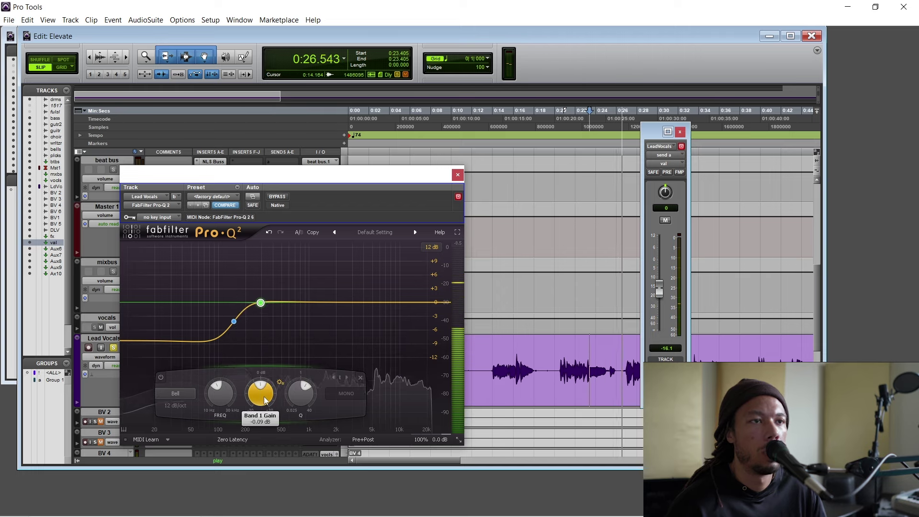
{"action": "scroll", "coordinate": [265, 400], "scroll_direction": "down", "scroll_amount": 4}
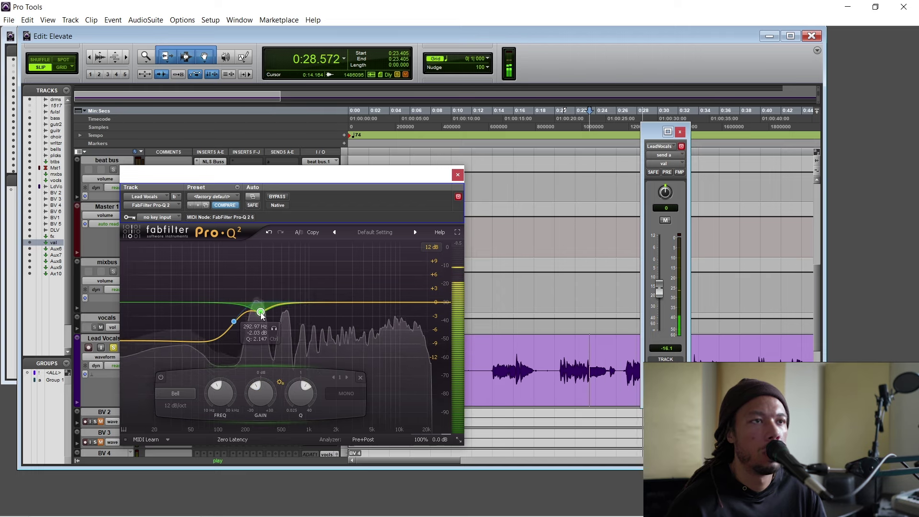
{"action": "left_click_drag", "start_coordinate": [262, 315], "coordinate": [259, 318]}
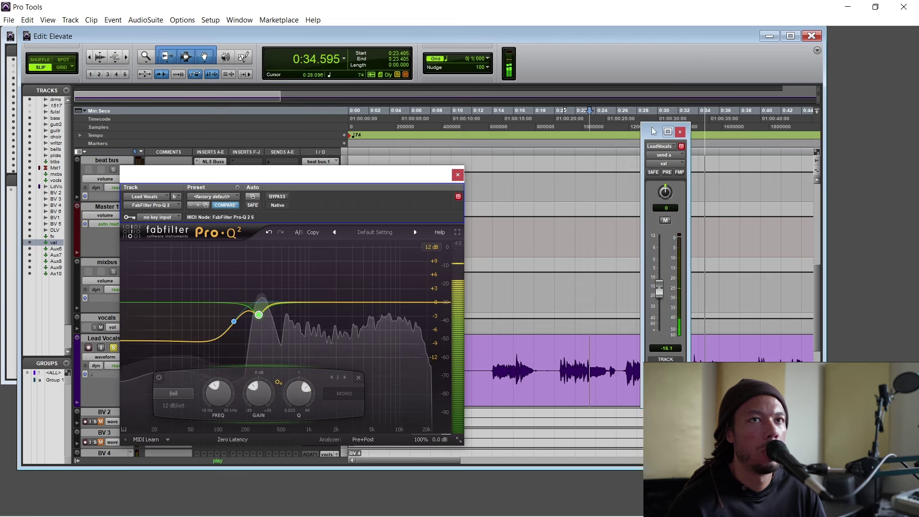
Step: Move the send window aside, replay from about 0:27.2, and deepen the bell cut to about -3.8 dB at 266 Hz
{"action": "left_click_drag", "start_coordinate": [652, 132], "coordinate": [746, 133]}
{"action": "left_click", "coordinate": [629, 348]}
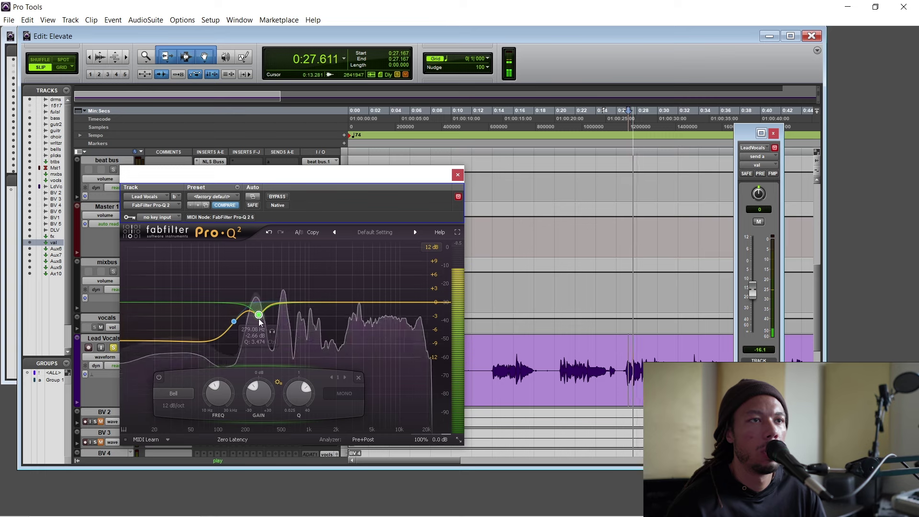
{"action": "key", "text": "space"}
{"action": "left_click_drag", "start_coordinate": [259, 315], "coordinate": [258, 321]}
{"action": "key", "text": "space"}
{"action": "key", "text": "space"}
{"action": "key", "text": "space"}
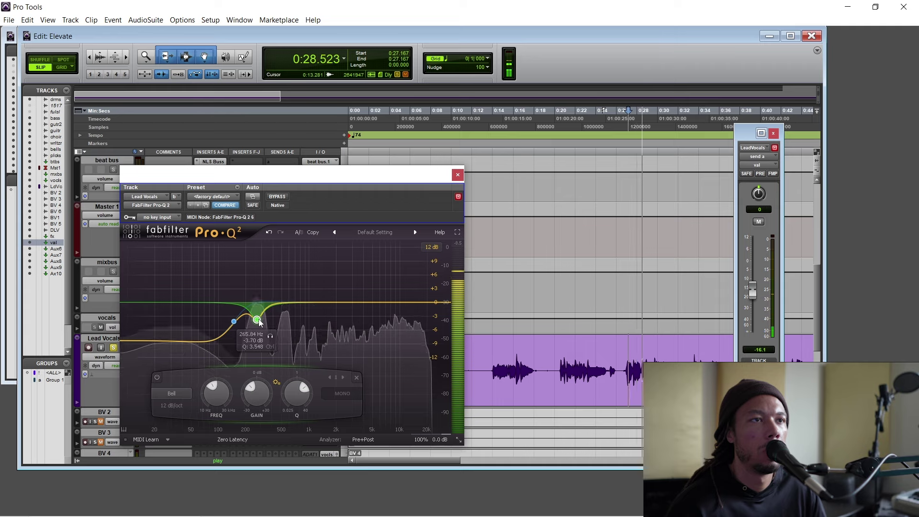
{"action": "key", "text": "space"}
{"action": "key", "text": "space"}
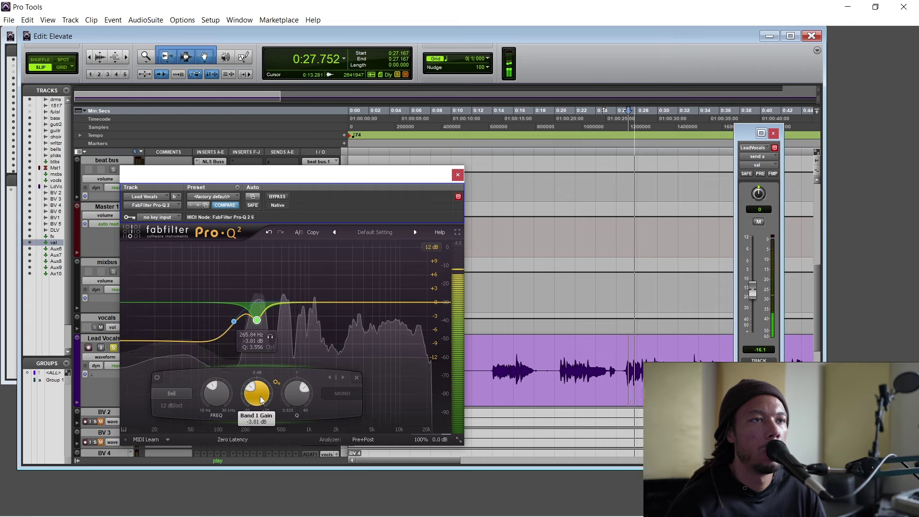
{"action": "left_click_drag", "start_coordinate": [260, 402], "coordinate": [260, 399]}
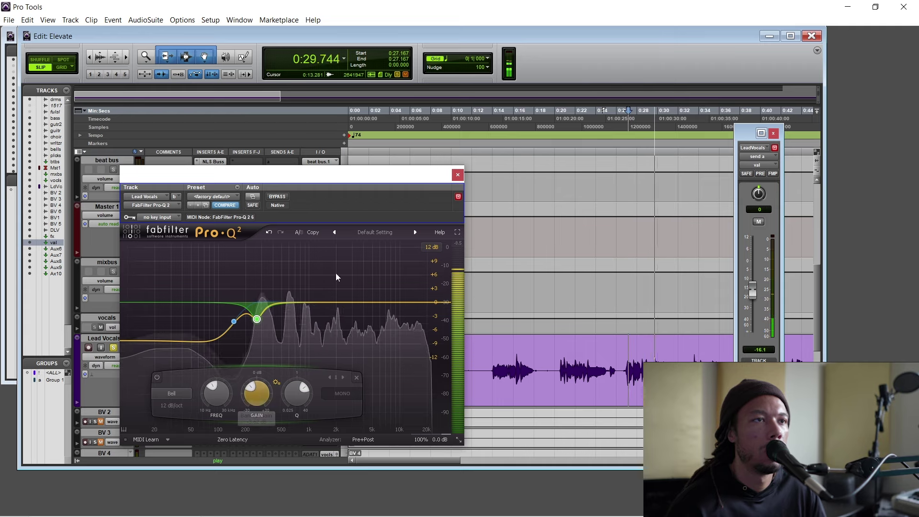
Step: Close the Pro-Q 2 window and select the whole Lead Vocals-01 clip
{"action": "left_click_drag", "start_coordinate": [453, 181], "coordinate": [471, 174]}
{"action": "left_click", "coordinate": [475, 169]}
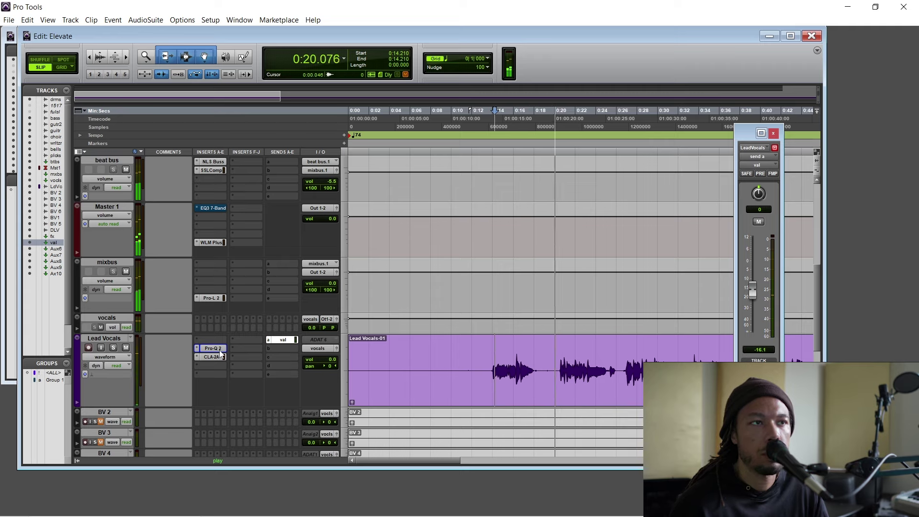
{"action": "key", "text": "r"}
{"action": "key", "text": "r"}
{"action": "key", "text": "r"}
{"action": "left_click", "coordinate": [431, 394]}
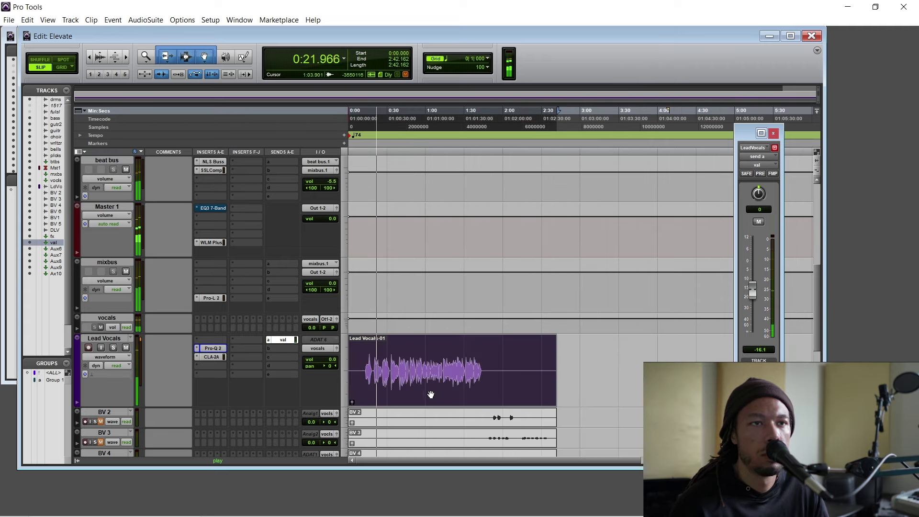
Step: Strip the silence from the Lead Vocals-01 clip so that it splits into separate phrase clips
{"action": "key", "text": "t"}
{"action": "key", "text": "t"}
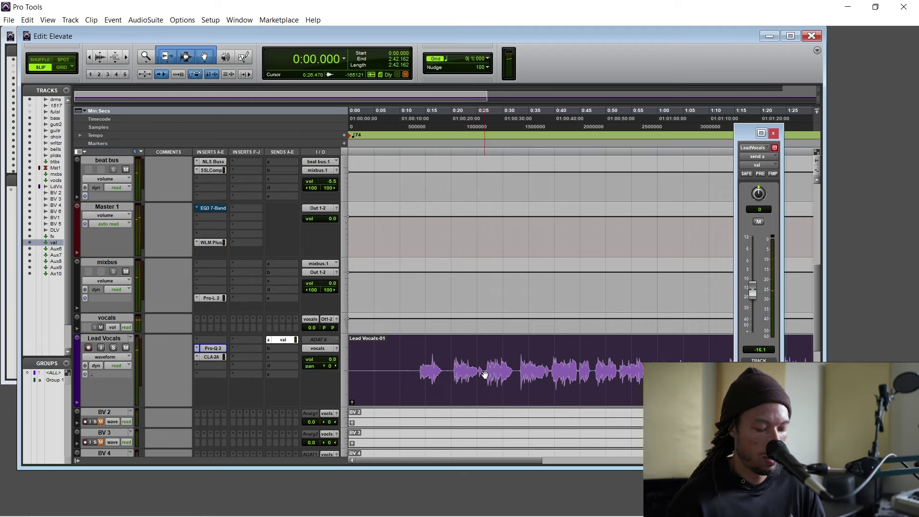
{"action": "key", "text": "ctrl+u"}
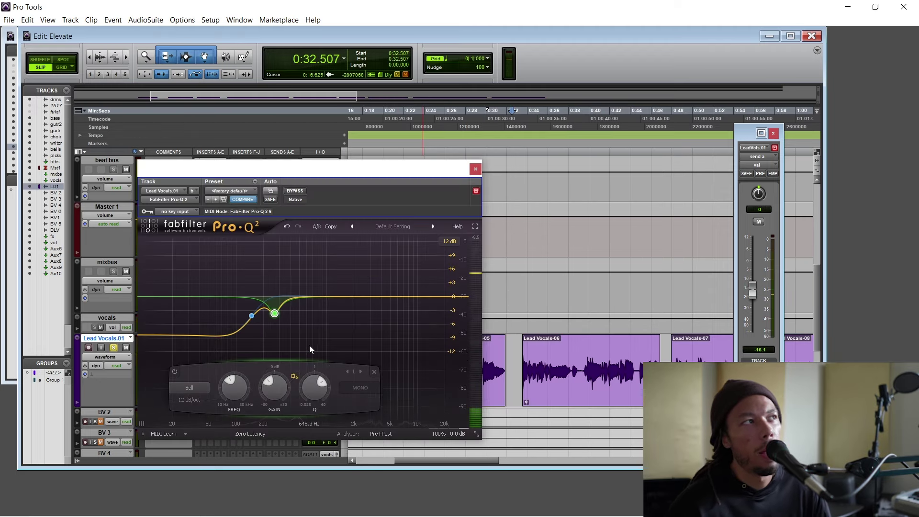
Step: Add a bell band to the vocal EQ at about 833 Hz, shift it to about 1.5 kHz, and raise its gain during playback
{"action": "left_click", "coordinate": [319, 293]}
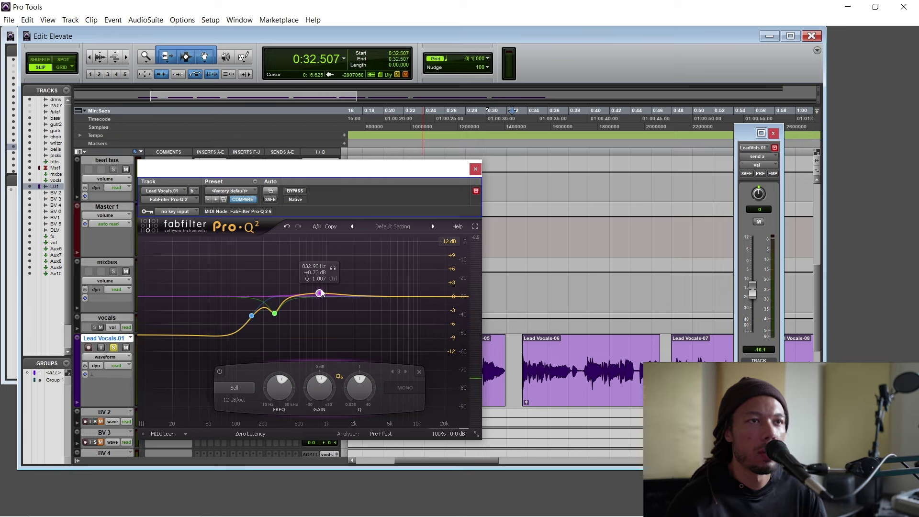
{"action": "key", "text": "space"}
{"action": "mouse_move", "coordinate": [303, 298]}
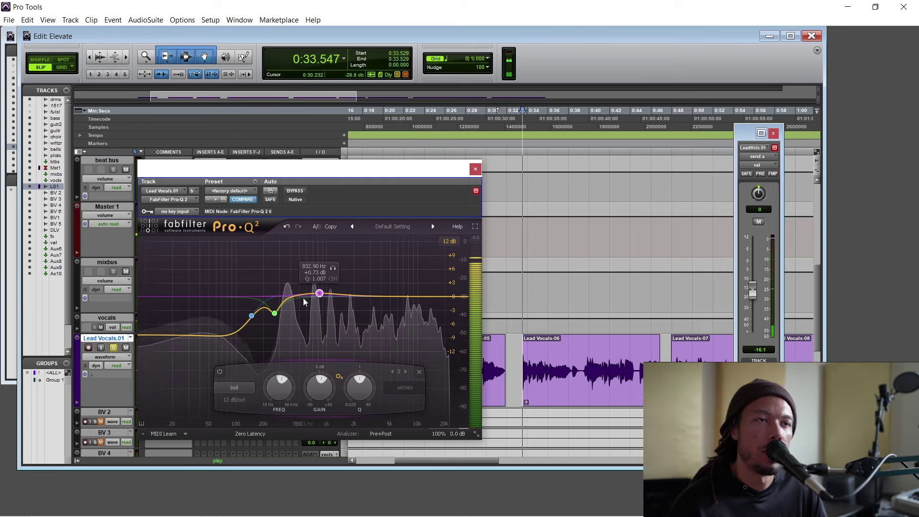
{"action": "left_click_drag", "start_coordinate": [332, 270], "coordinate": [356, 271]}
{"action": "key", "text": "space"}
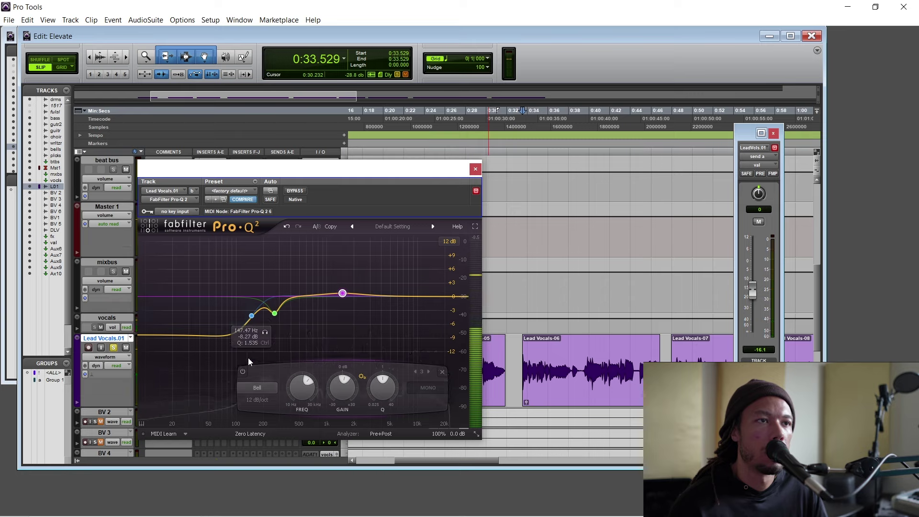
{"action": "key", "text": "space"}
{"action": "left_click_drag", "start_coordinate": [338, 391], "coordinate": [344, 374]}
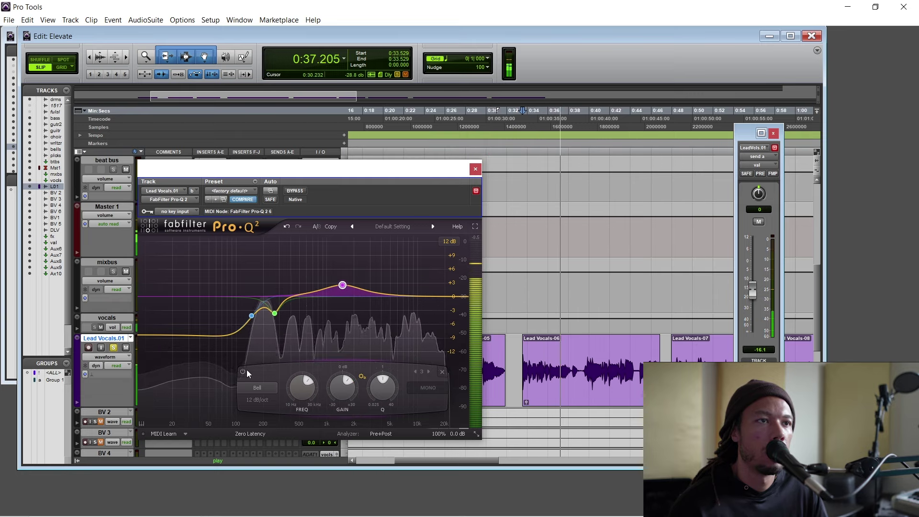
Step: Refine the 1.5 kHz boost to about +2.4 dB with a Q of 1.322, bypassing and re-enabling the band to compare
{"action": "left_click", "coordinate": [244, 372]}
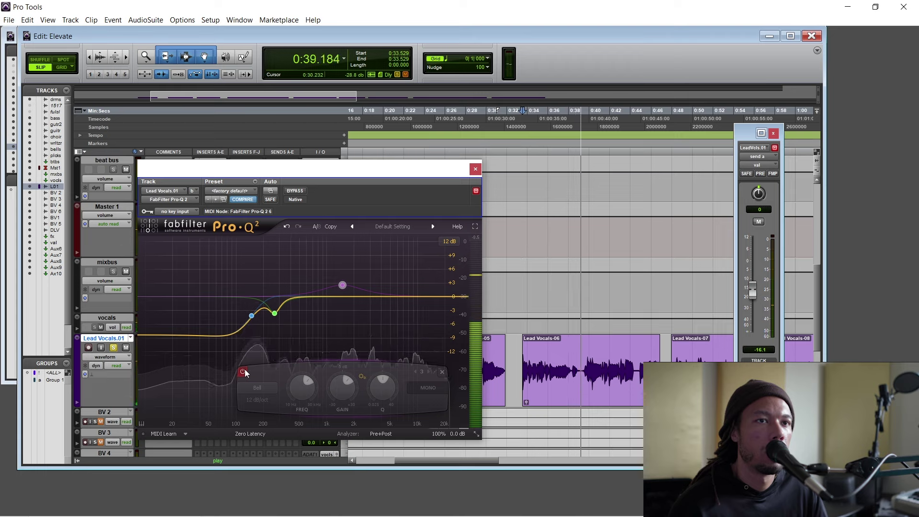
{"action": "left_click", "coordinate": [243, 371]}
{"action": "left_click_drag", "start_coordinate": [336, 389], "coordinate": [337, 389]}
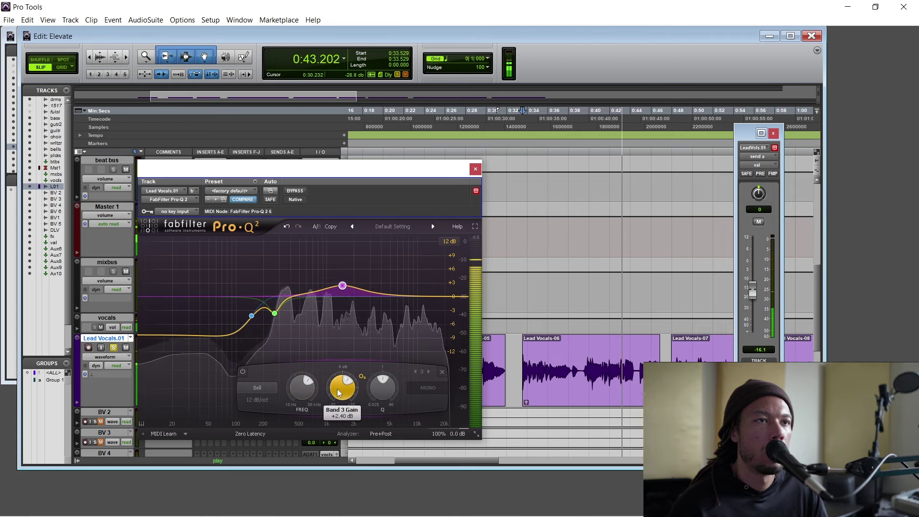
{"action": "left_click_drag", "start_coordinate": [388, 397], "coordinate": [388, 398]}
{"action": "key", "text": "space"}
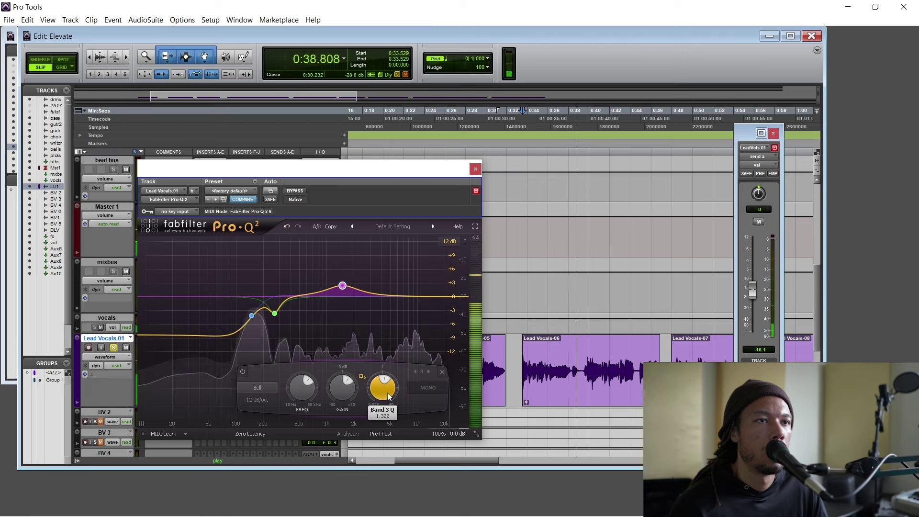
{"action": "left_click", "coordinate": [244, 373]}
{"action": "left_click", "coordinate": [244, 372]}
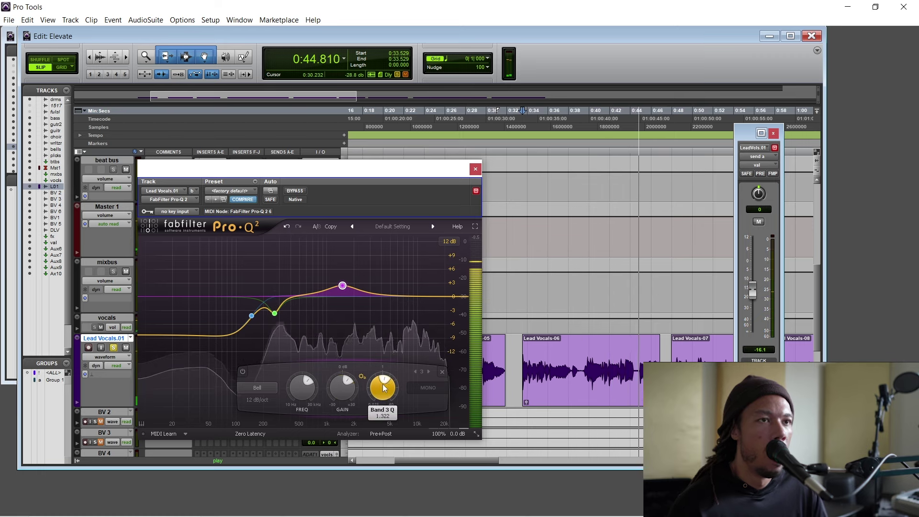
Step: Close the EQ, unsolo the lead vocal, and listen to it in the full mix from about 0:47.9, moving the send window aside
{"action": "left_click", "coordinate": [476, 169]}
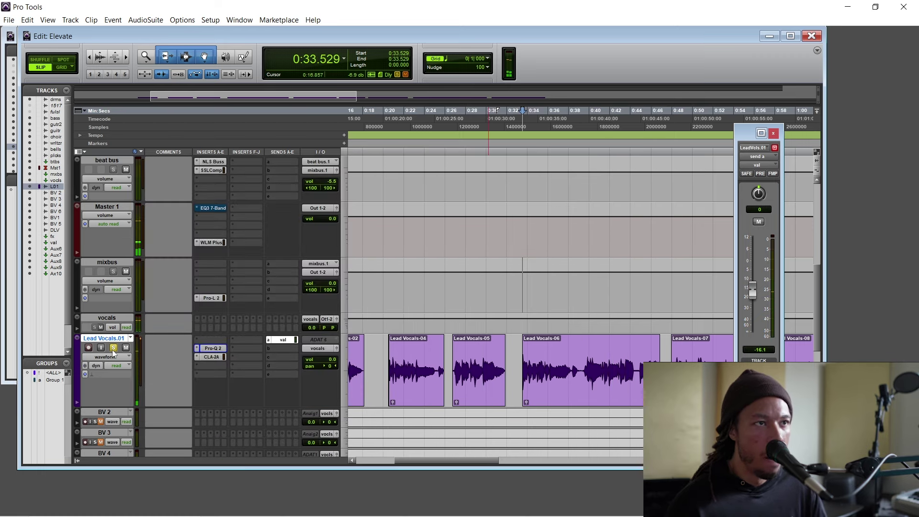
{"action": "left_click", "coordinate": [113, 348]}
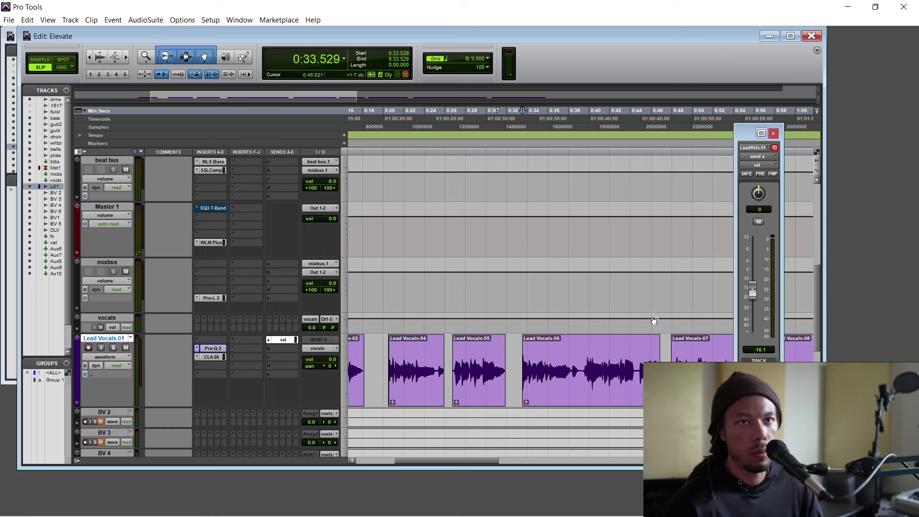
{"action": "left_click", "coordinate": [670, 286]}
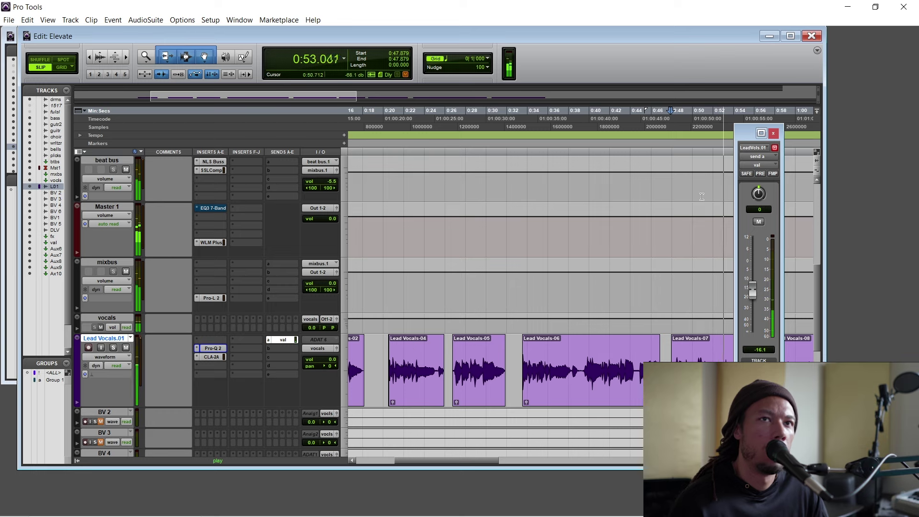
{"action": "left_click_drag", "start_coordinate": [754, 133], "coordinate": [613, 90]}
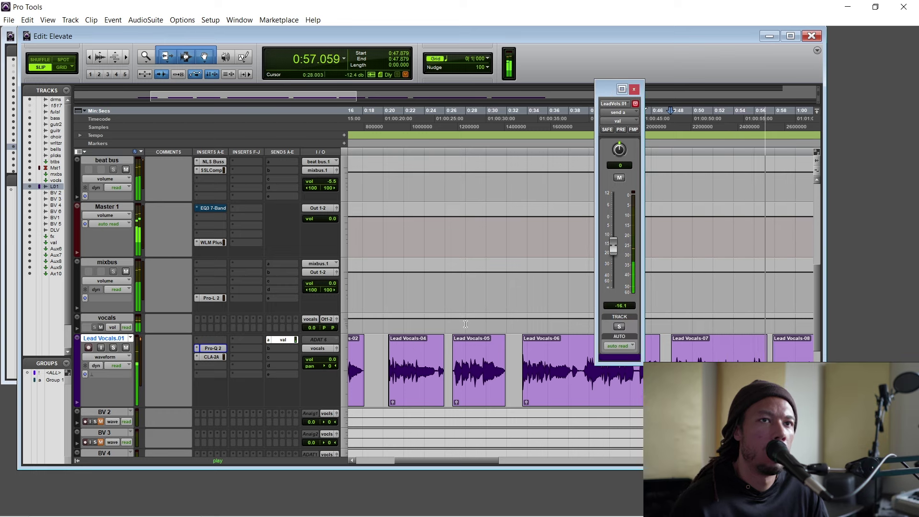
Step: Stop playback, reopen Pro-Q 2 on the lead vocal, solo the track, and set the playback start to about 0:33.5
{"action": "left_click", "coordinate": [213, 348]}
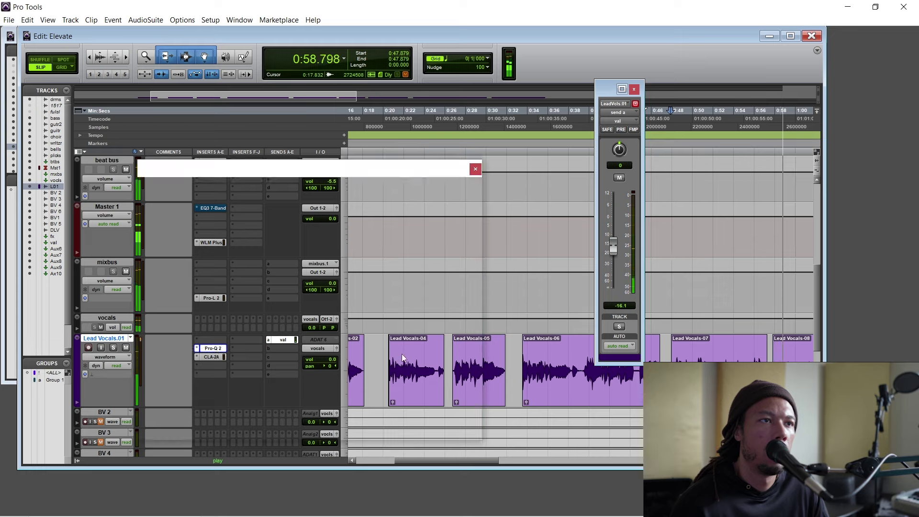
{"action": "key", "text": "space"}
{"action": "left_click_drag", "start_coordinate": [378, 172], "coordinate": [439, 207]}
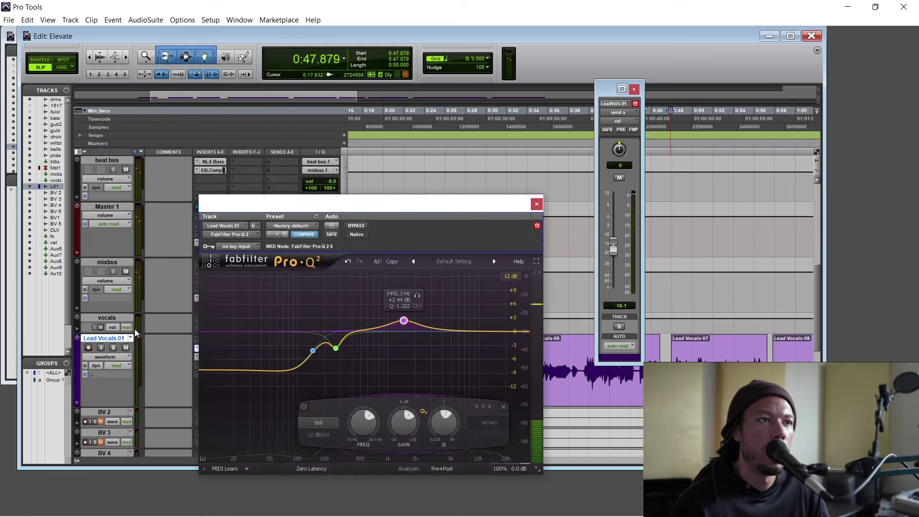
{"action": "left_click_drag", "start_coordinate": [368, 233], "coordinate": [329, 230]}
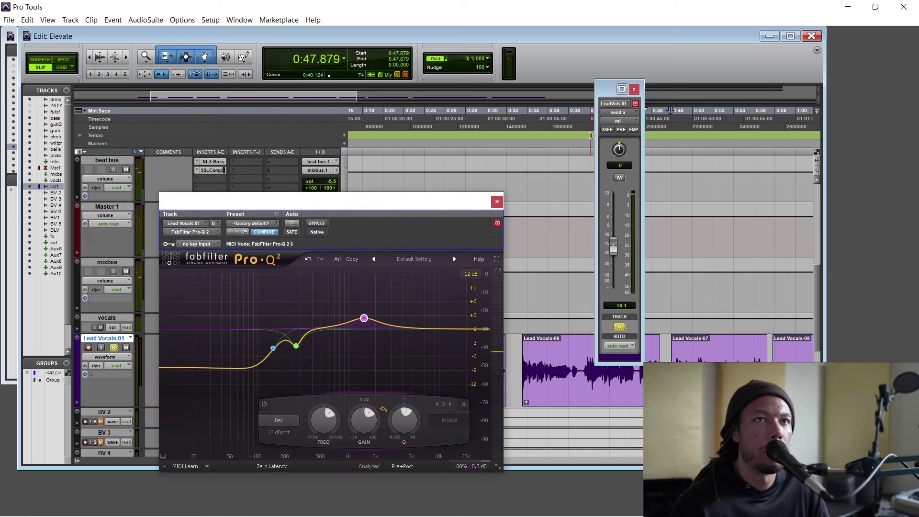
{"action": "left_click", "coordinate": [522, 292]}
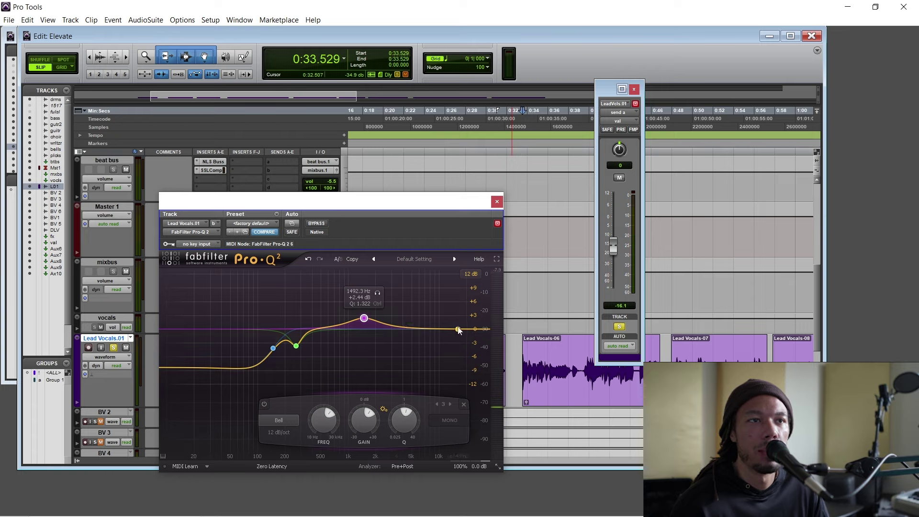
Step: While the vocal plays, add a high-shelf band boosting about 3.8 dB at about 9.2 kHz with a Q of 1.561
{"action": "key", "text": "space"}
{"action": "mouse_move", "coordinate": [458, 330]}
{"action": "left_mouse_down"}
{"action": "mouse_move", "coordinate": [435, 328]}
{"action": "mouse_move", "coordinate": [472, 328]}
{"action": "mouse_move", "coordinate": [459, 323]}
{"action": "left_mouse_up"}
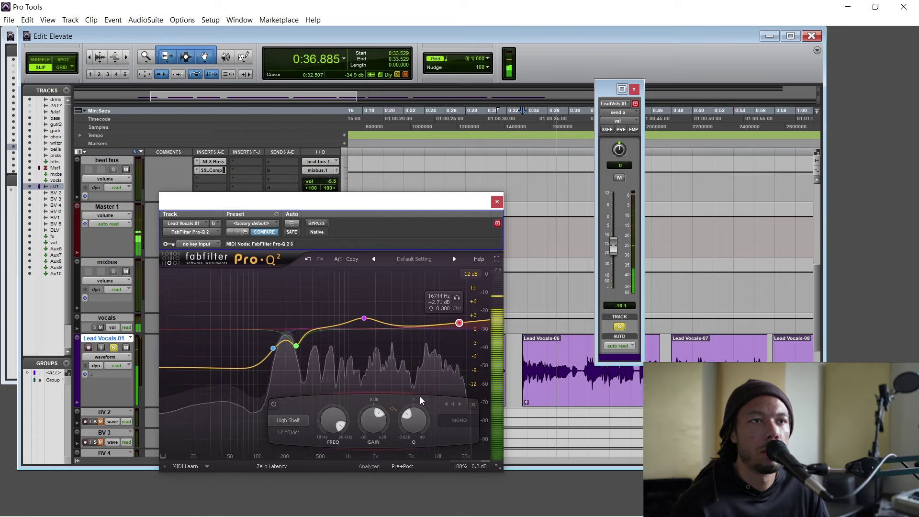
{"action": "left_click_drag", "start_coordinate": [415, 422], "coordinate": [415, 413]}
{"action": "left_click_drag", "start_coordinate": [461, 327], "coordinate": [447, 323]}
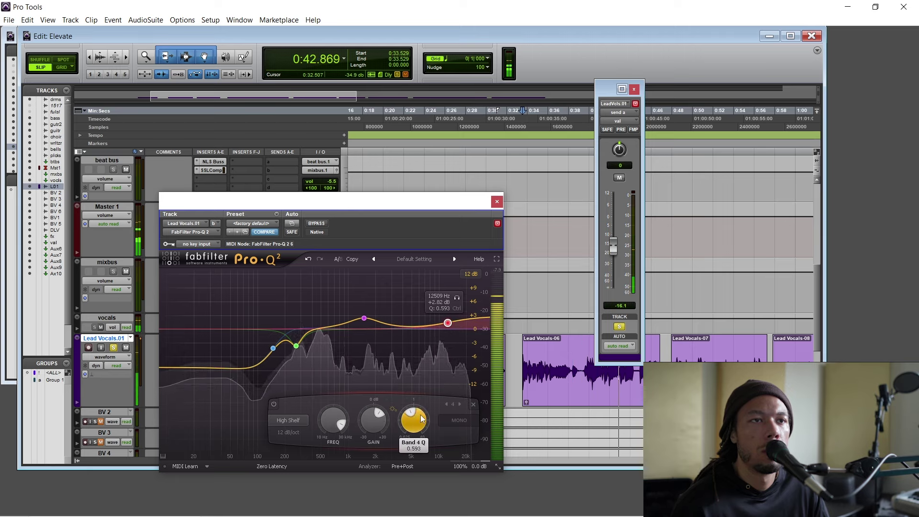
{"action": "left_click_drag", "start_coordinate": [421, 418], "coordinate": [421, 412]}
{"action": "mouse_move", "coordinate": [447, 323]}
{"action": "left_mouse_down"}
{"action": "mouse_move", "coordinate": [462, 324]}
{"action": "mouse_move", "coordinate": [434, 322]}
{"action": "left_mouse_up"}
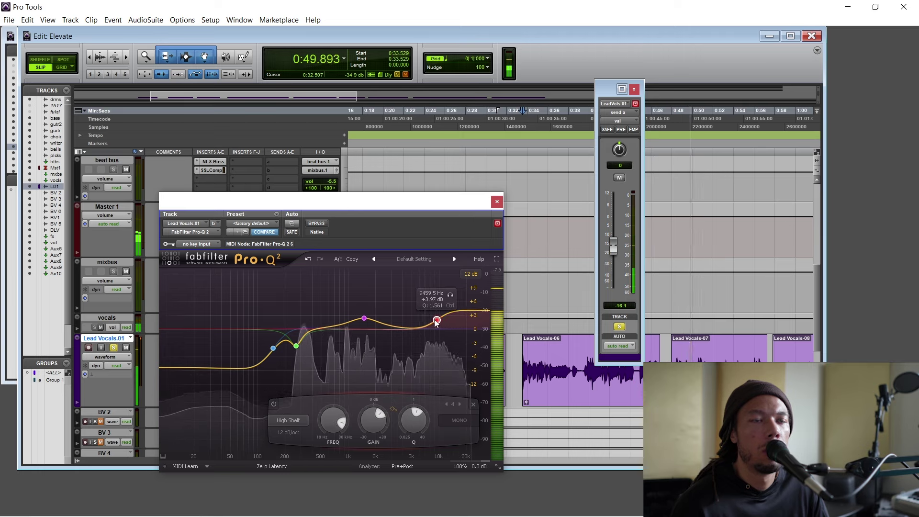
Step: Compare the vocal with the high shelf bypassed, re-enable the band, and close Pro-Q 2
{"action": "left_click", "coordinate": [274, 404]}
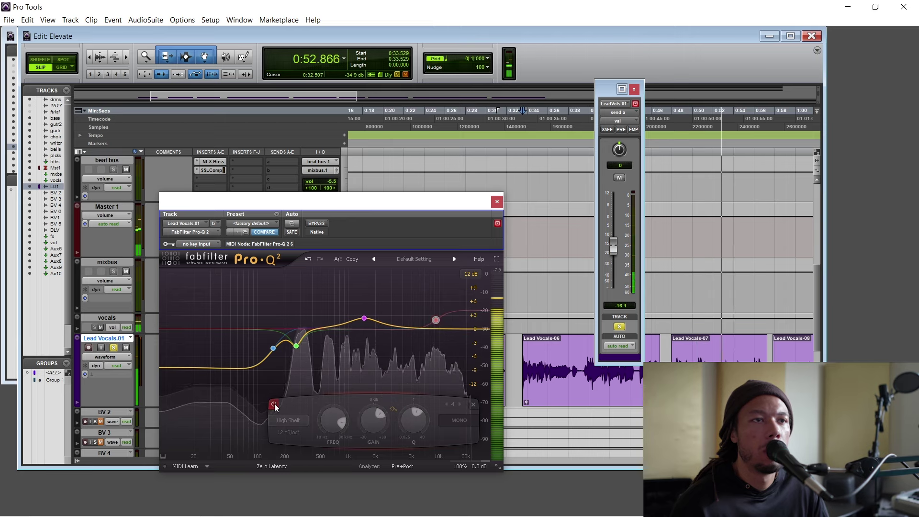
{"action": "left_click", "coordinate": [274, 405]}
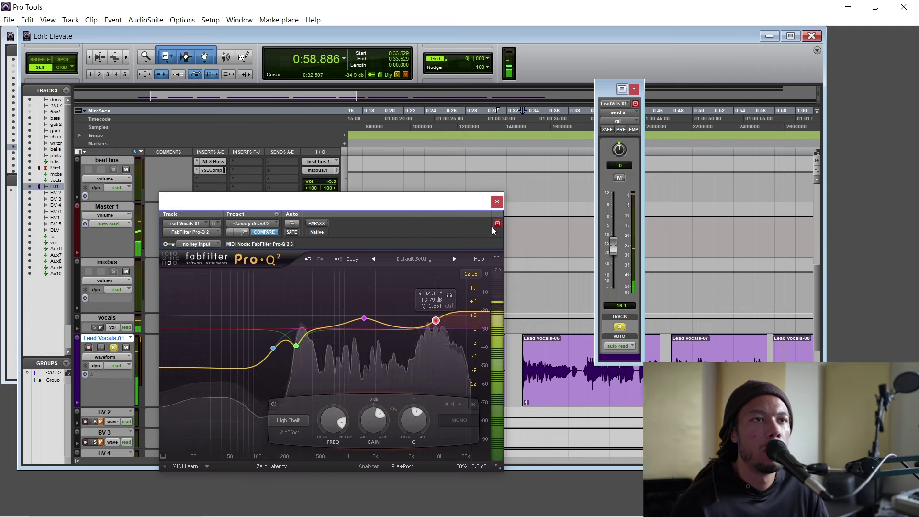
{"action": "left_click", "coordinate": [497, 201]}
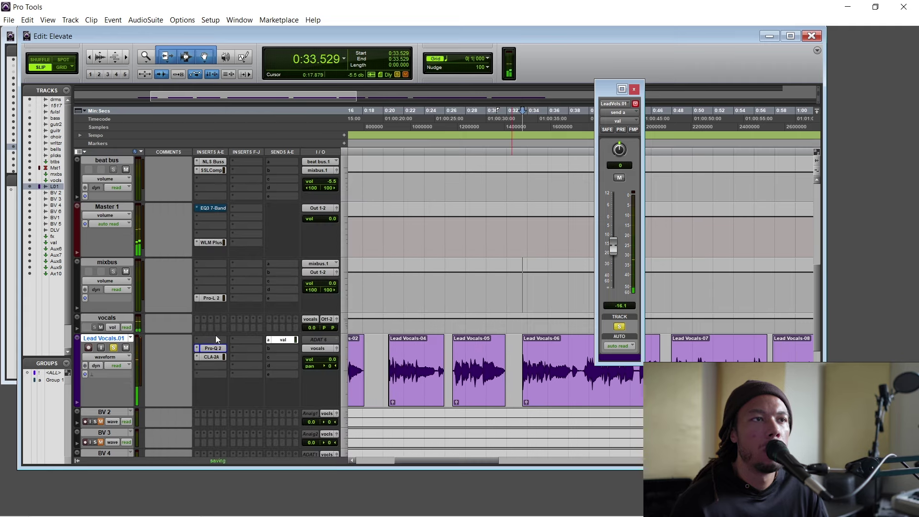
{"action": "mouse_move", "coordinate": [275, 358]}
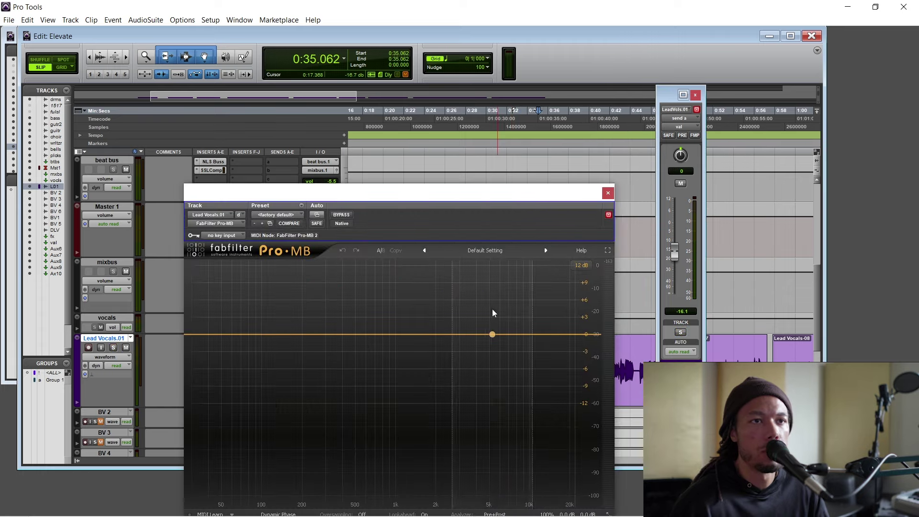
{"action": "left_click_drag", "start_coordinate": [470, 193], "coordinate": [467, 129]}
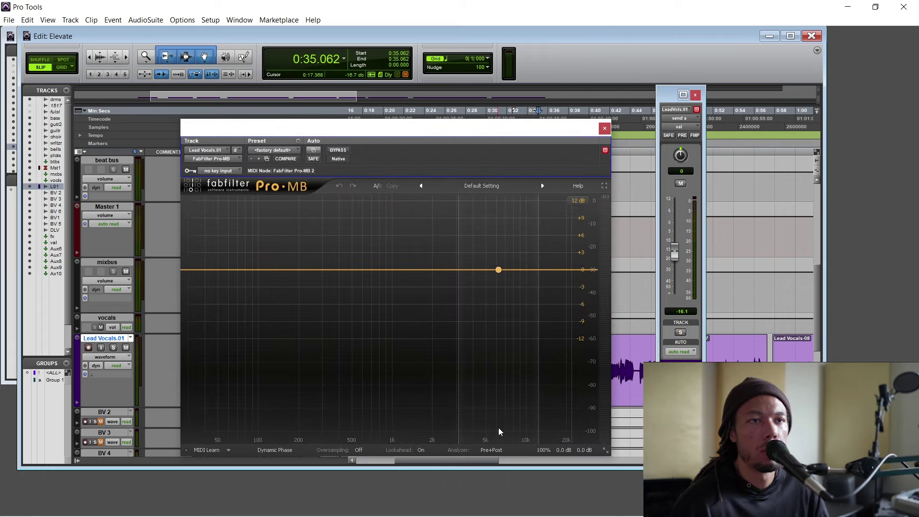
{"action": "left_click", "coordinate": [418, 450]}
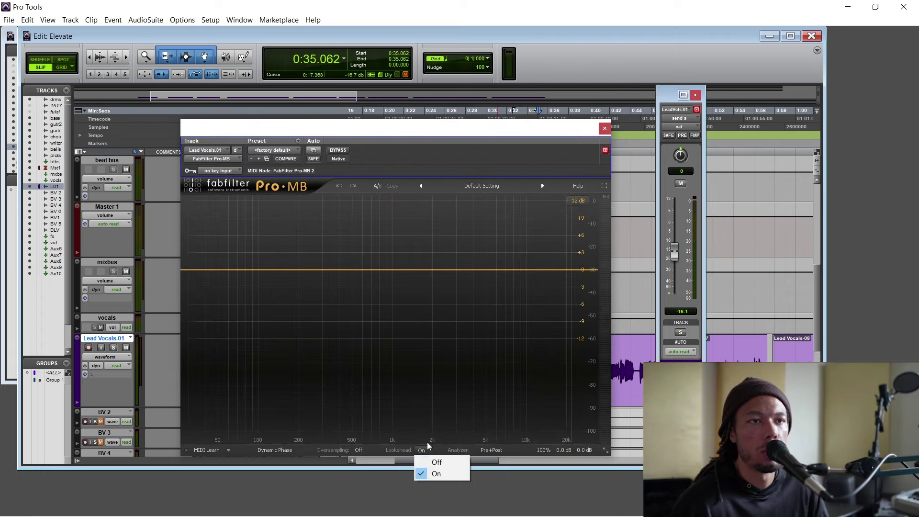
{"action": "left_click", "coordinate": [431, 462]}
{"action": "left_click", "coordinate": [290, 281]}
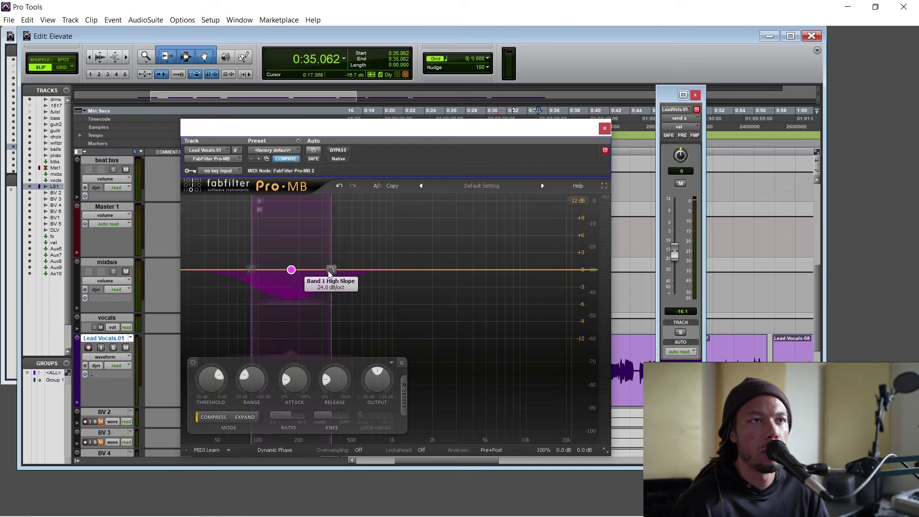
{"action": "left_click", "coordinate": [608, 127]}
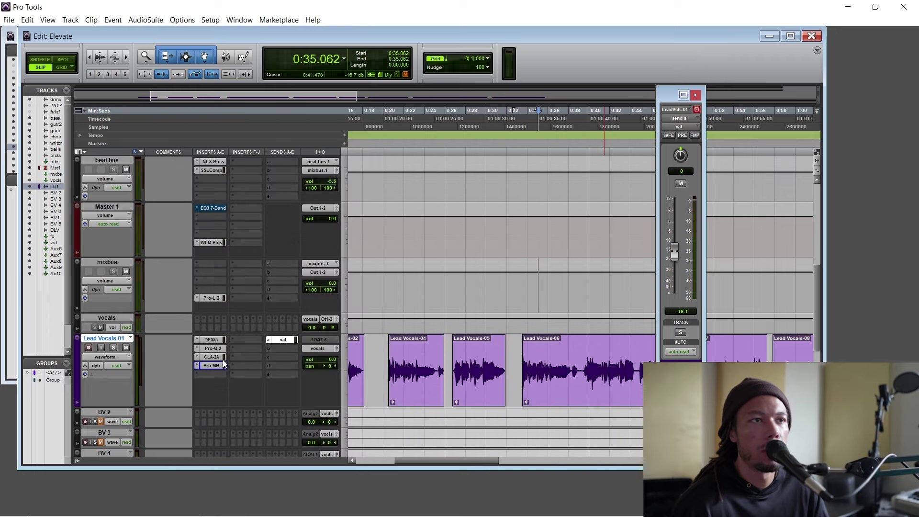
Step: Replace Pro-MB on the lead vocal with the mono C4 multiband processor and load its "start" preset
{"action": "left_click", "coordinate": [197, 369]}
{"action": "mouse_move", "coordinate": [251, 395]}
{"action": "mouse_move", "coordinate": [321, 241]}
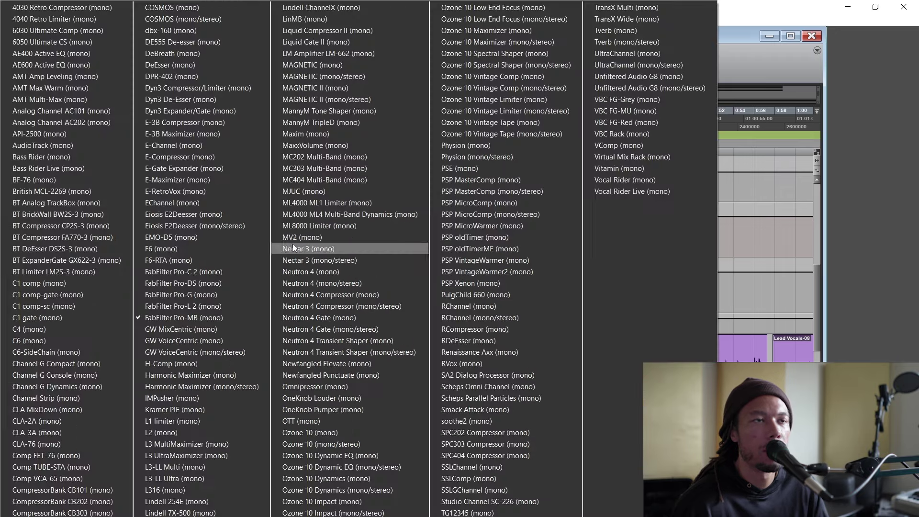
{"action": "left_click", "coordinate": [81, 331]}
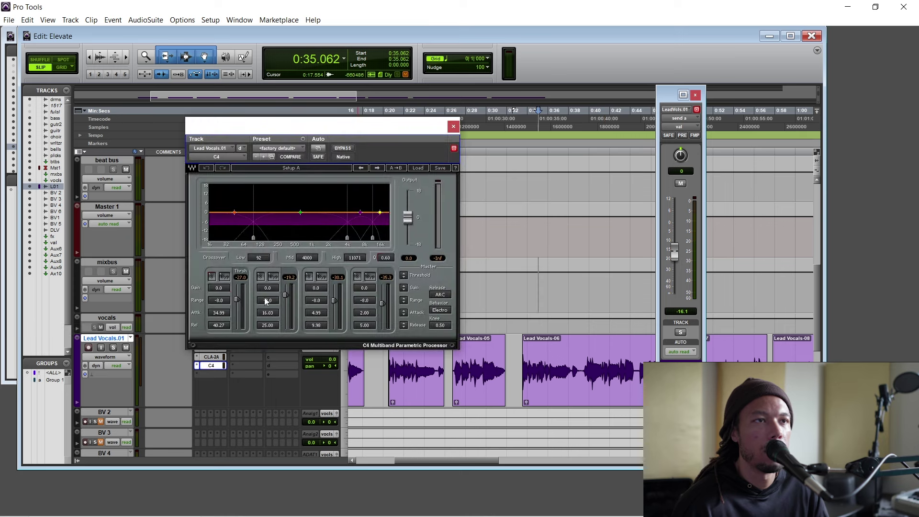
{"action": "left_click", "coordinate": [302, 149]}
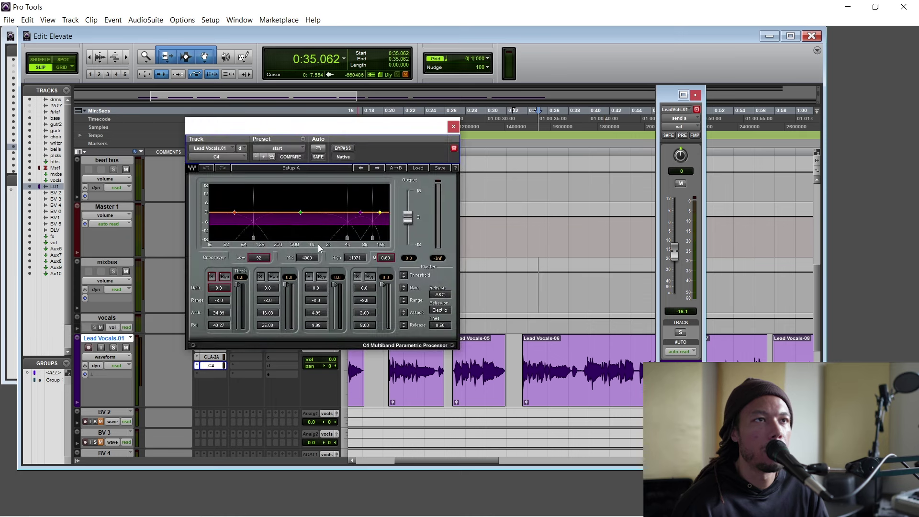
Step: Play the mix from about 0:33.7 to check the vocal through C4, moving the plug-in window clear of the tracks
{"action": "left_click_drag", "start_coordinate": [352, 127], "coordinate": [297, 132]}
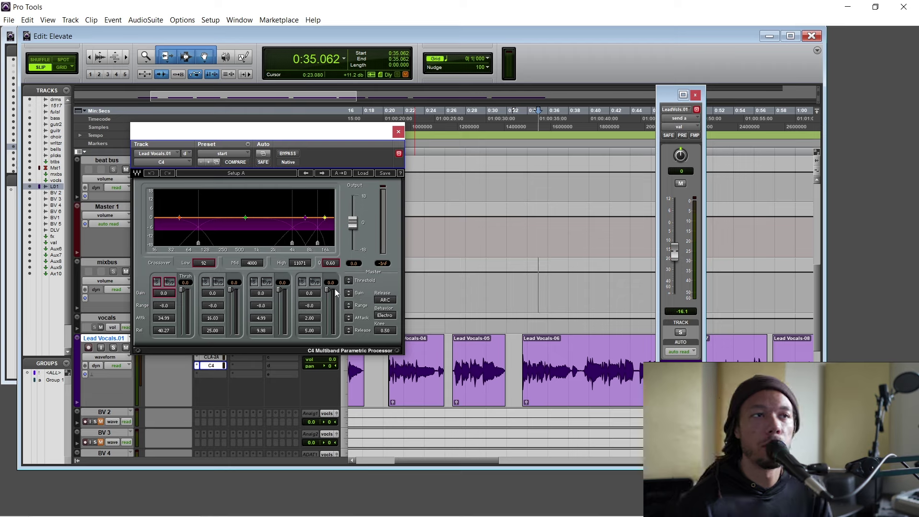
{"action": "left_click", "coordinate": [524, 292]}
{"action": "key", "text": "space"}
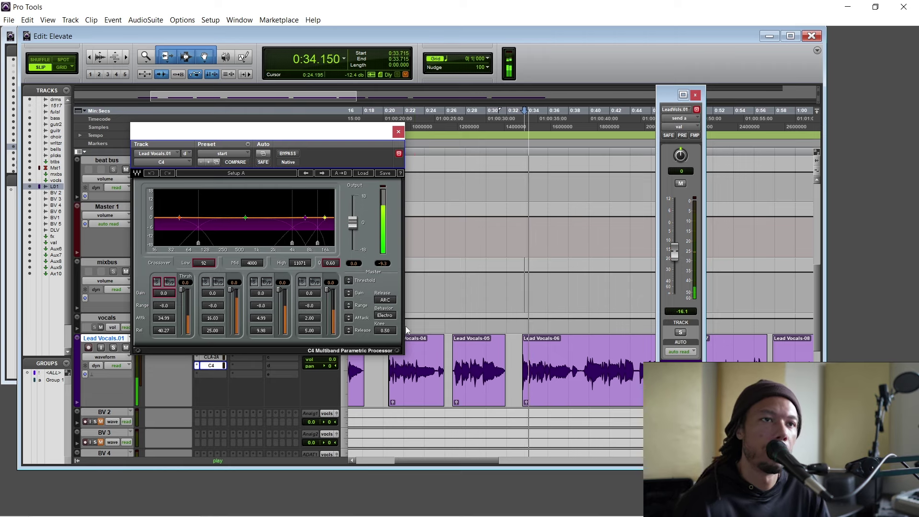
{"action": "left_click_drag", "start_coordinate": [232, 139], "coordinate": [319, 140]}
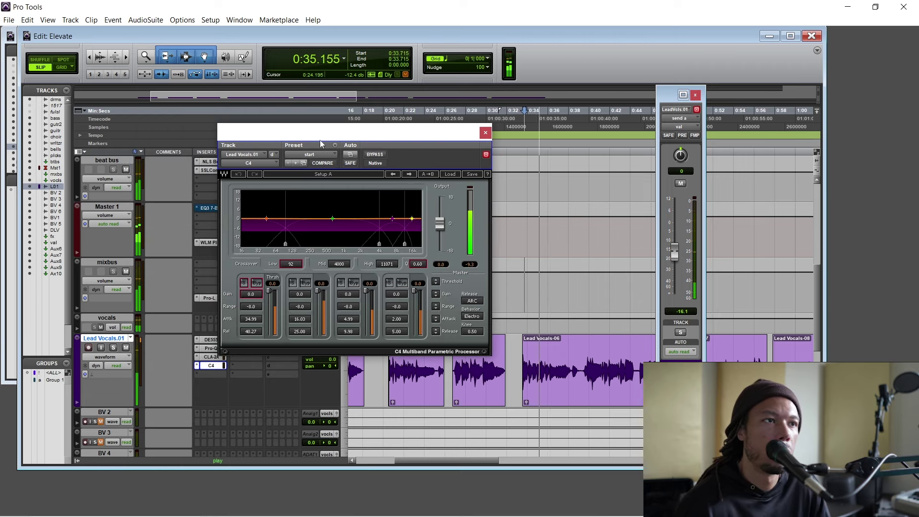
Step: Solo the lead vocal and, with C4's low band auditioned alone, set the low crossover to 250 Hz
{"action": "left_click", "coordinate": [113, 347]}
{"action": "left_click", "coordinate": [244, 283]}
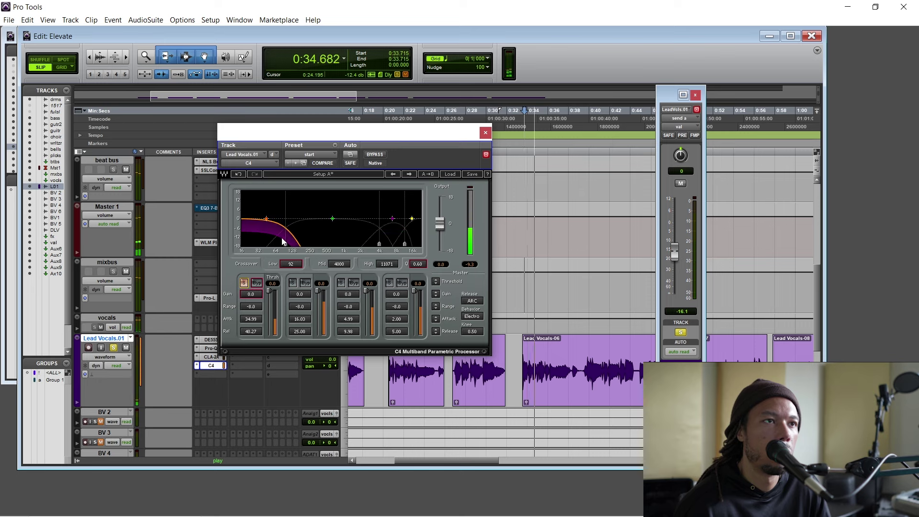
{"action": "left_click_drag", "start_coordinate": [285, 244], "coordinate": [311, 244]}
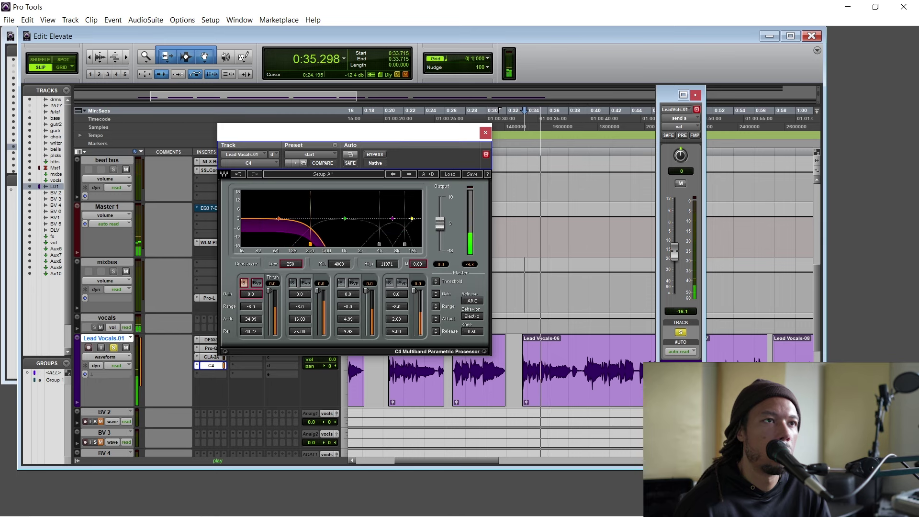
{"action": "left_click", "coordinate": [244, 283]}
{"action": "key", "text": "space"}
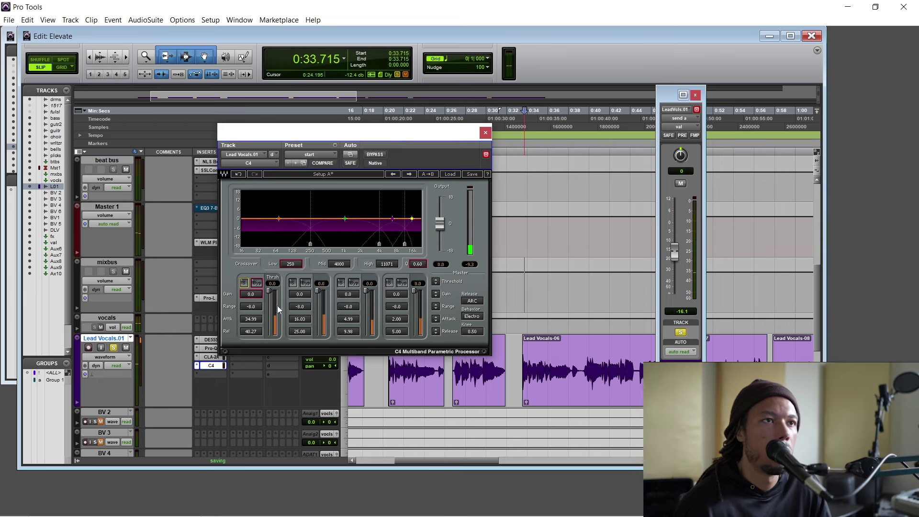
Step: While the soloed vocal plays, set C4's low-band threshold to -28.1 and its gain to 0.2
{"action": "left_click_drag", "start_coordinate": [269, 289], "coordinate": [269, 292]}
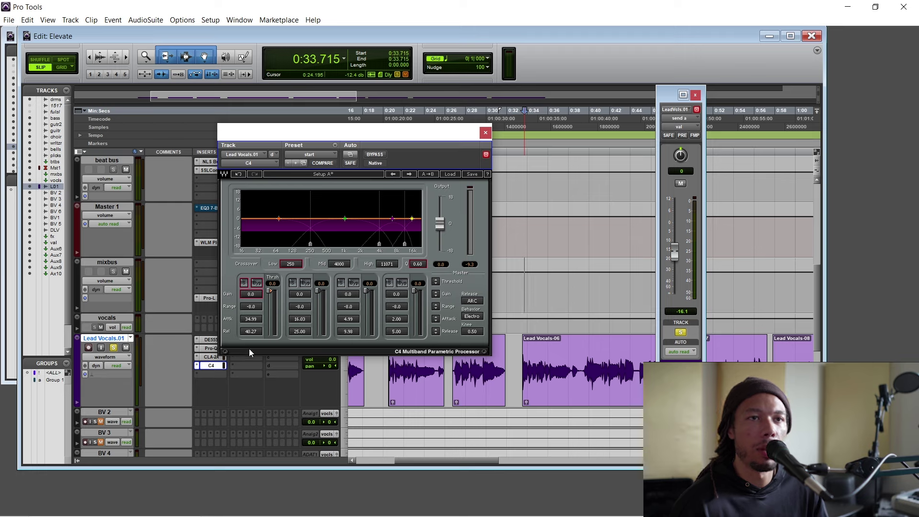
{"action": "key", "text": "space"}
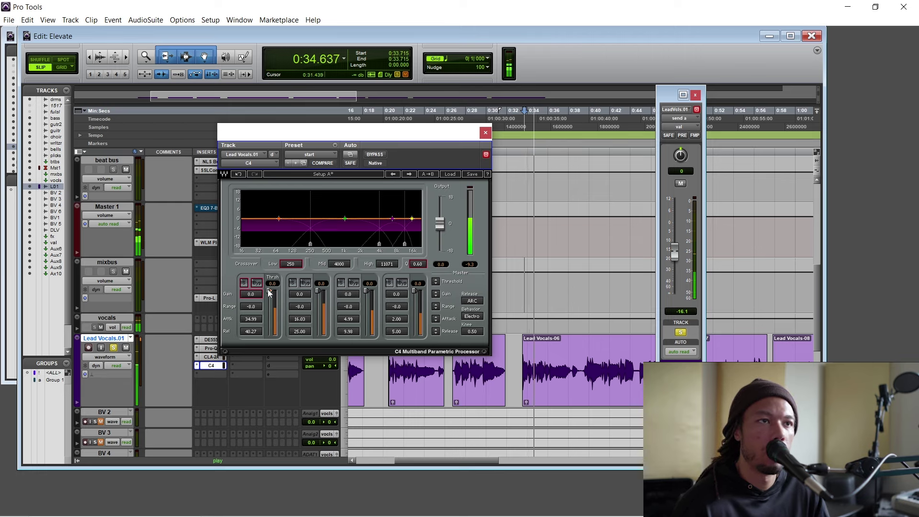
{"action": "left_click_drag", "start_coordinate": [269, 291], "coordinate": [269, 306]}
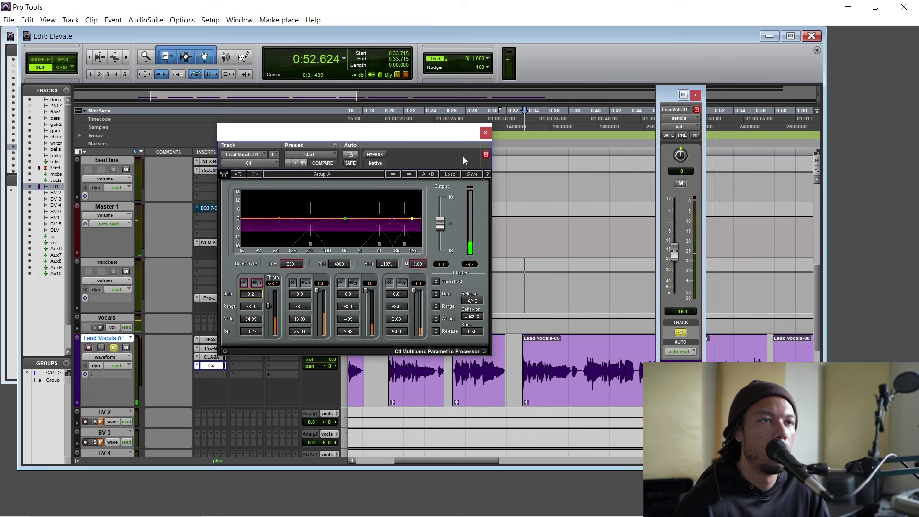
Step: Compare the vocal with C4 bypassed and active, close the plug-in, and unsolo the lead vocal
{"action": "left_click", "coordinate": [375, 155]}
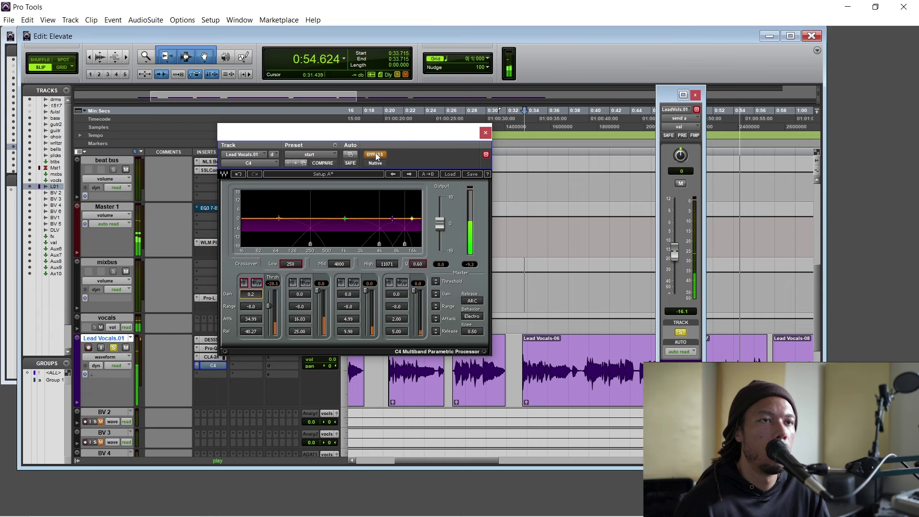
{"action": "left_click", "coordinate": [375, 155]}
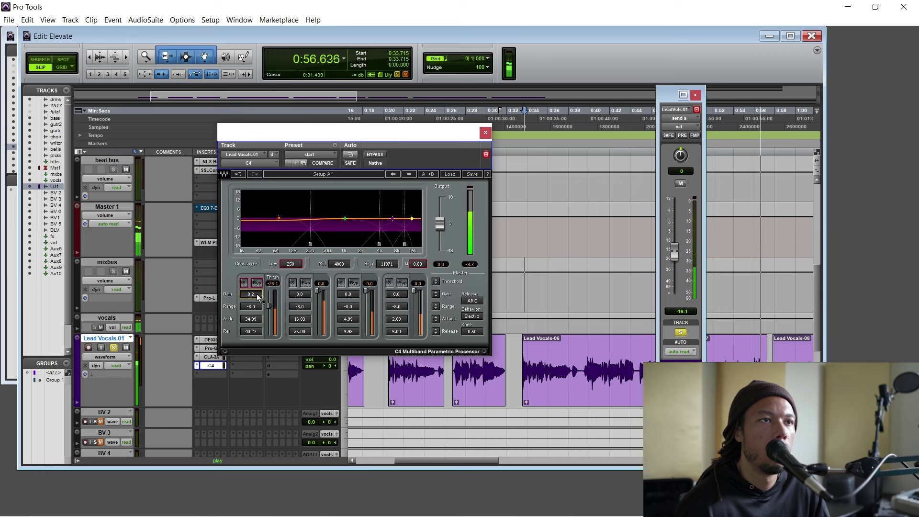
{"action": "left_click", "coordinate": [485, 133]}
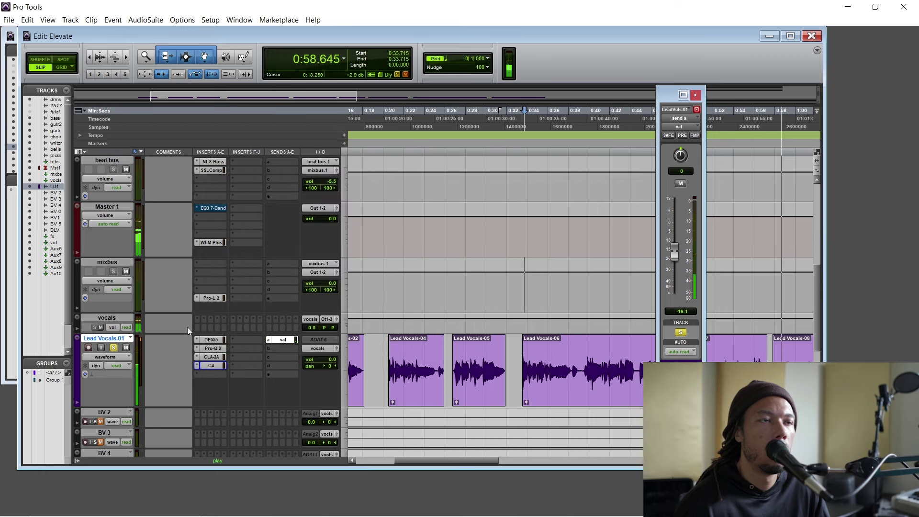
{"action": "left_click", "coordinate": [113, 349]}
{"action": "key", "text": "space"}
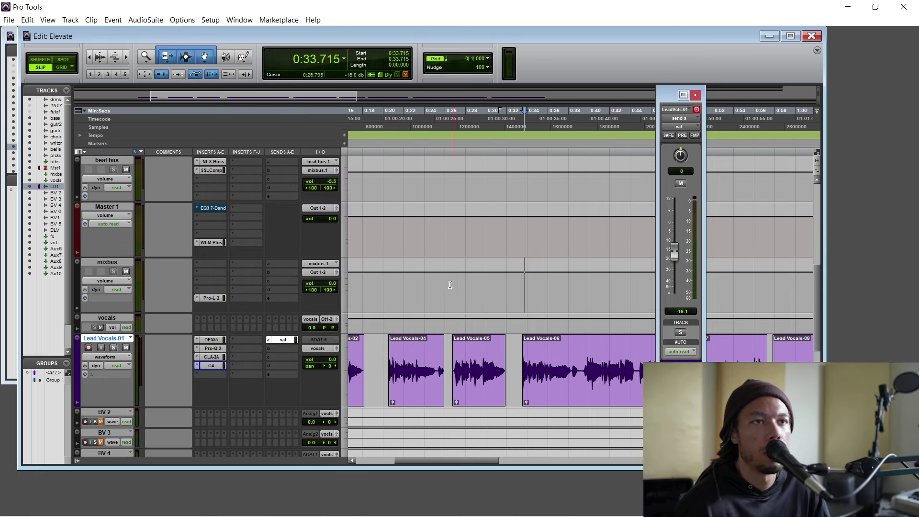
Step: Play the full mix from about 0:26.5 to check how the compressed lead vocal sits
{"action": "left_click", "coordinate": [450, 309]}
{"action": "key", "text": "space"}
{"action": "left_click", "coordinate": [330, 360], "text": "ctrl"}
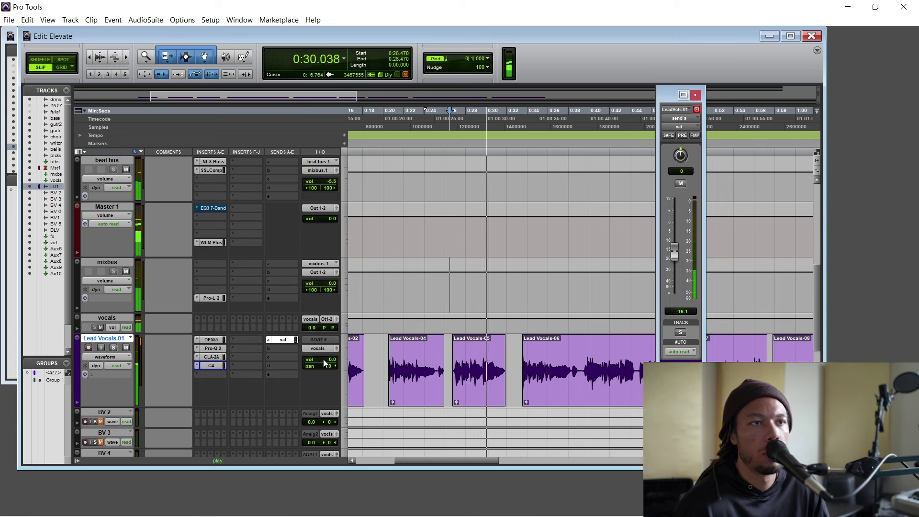
{"action": "left_click", "coordinate": [328, 358], "text": "ctrl"}
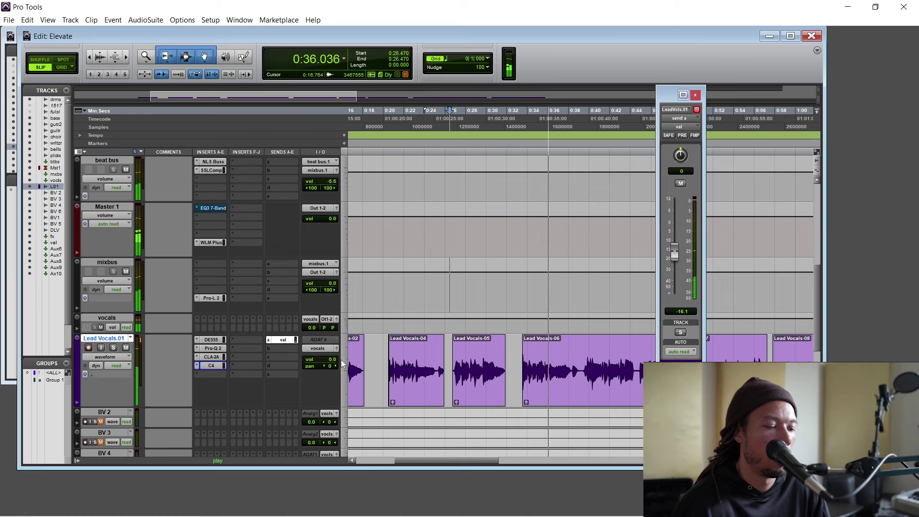
Step: Reopen C4 on the lead vocal and set the low band's threshold to -30.0 and gain to 0.5
{"action": "left_click", "coordinate": [214, 365]}
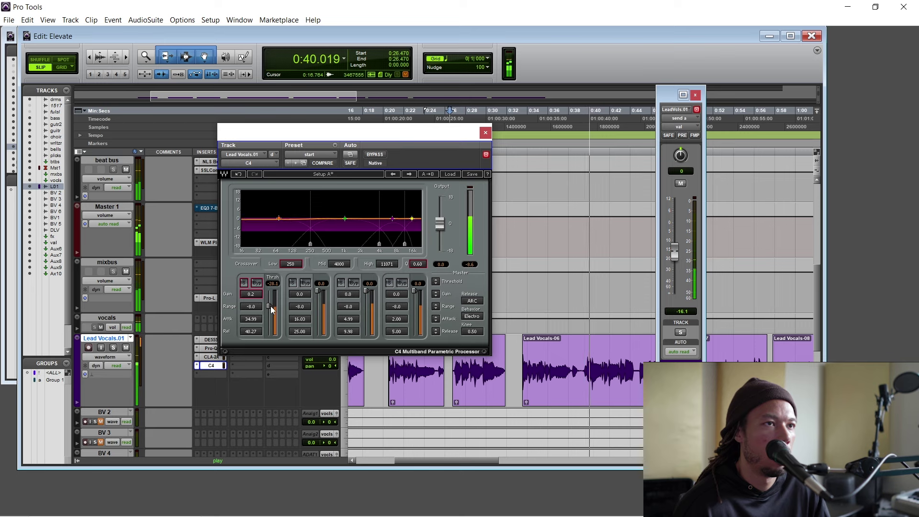
{"action": "left_click_drag", "start_coordinate": [252, 294], "coordinate": [268, 307]}
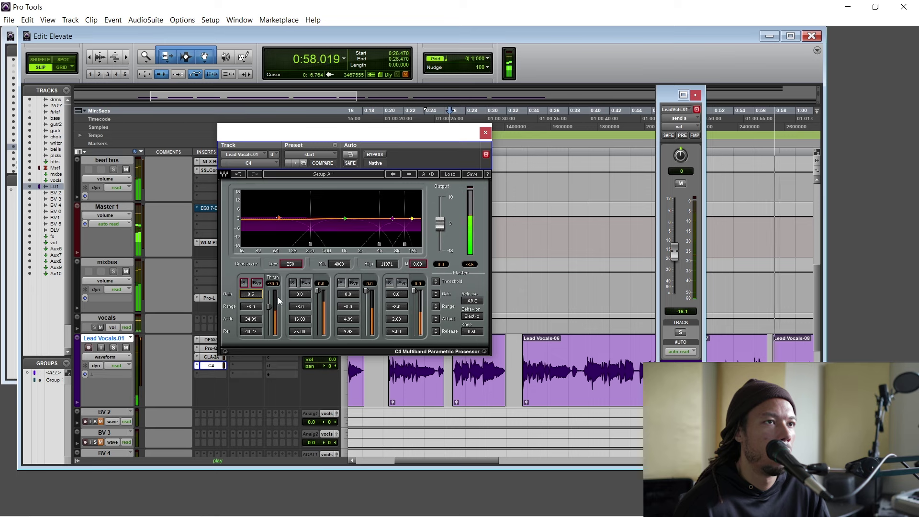
{"action": "key", "text": "space"}
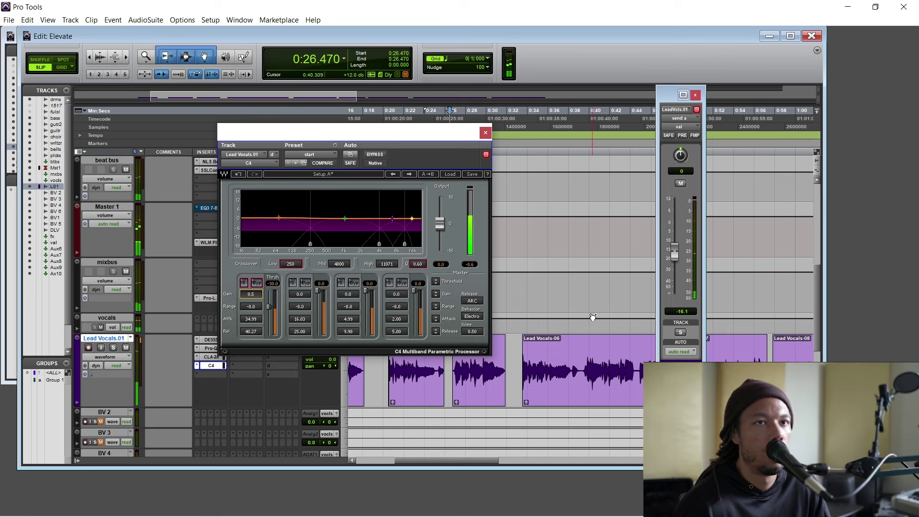
Step: Move the send window clear of the clips, play from about 0:39, and set C4's low-band attack to 25.12
{"action": "left_click_drag", "start_coordinate": [674, 97], "coordinate": [778, 104]}
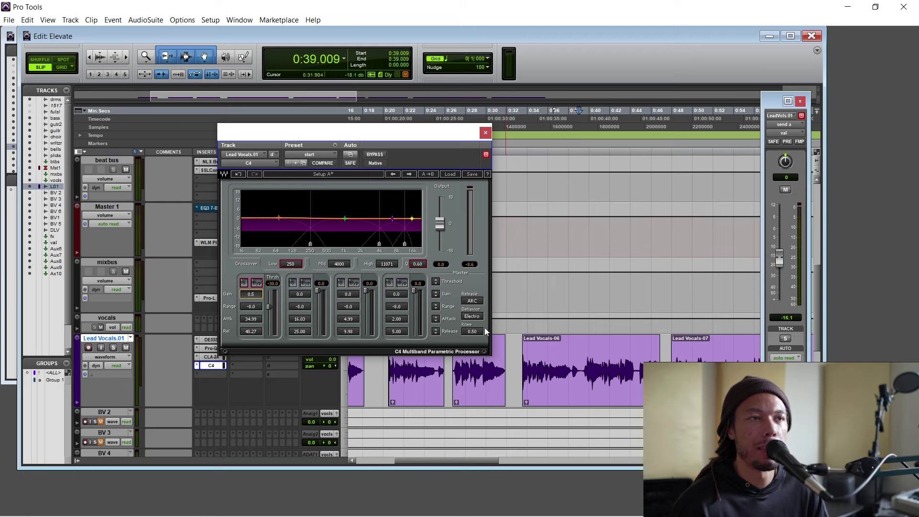
{"action": "key", "text": "space"}
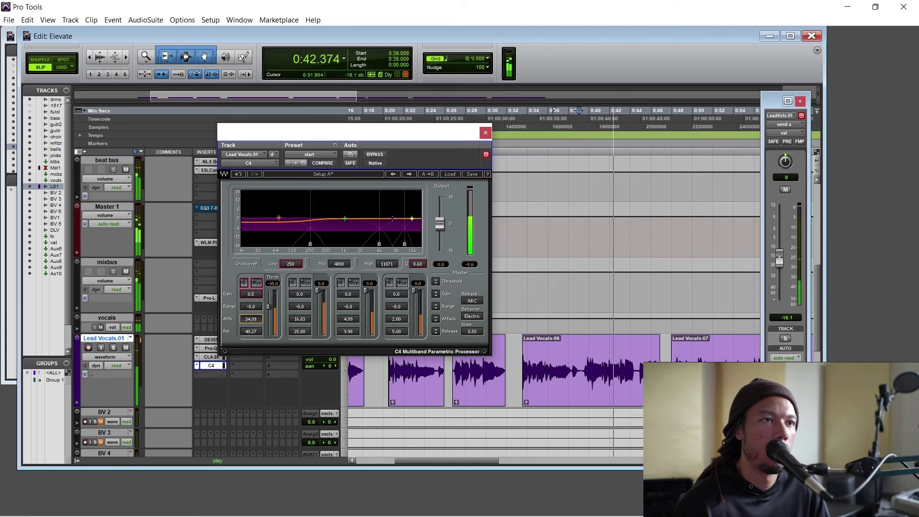
{"action": "left_click_drag", "start_coordinate": [255, 319], "coordinate": [255, 325]}
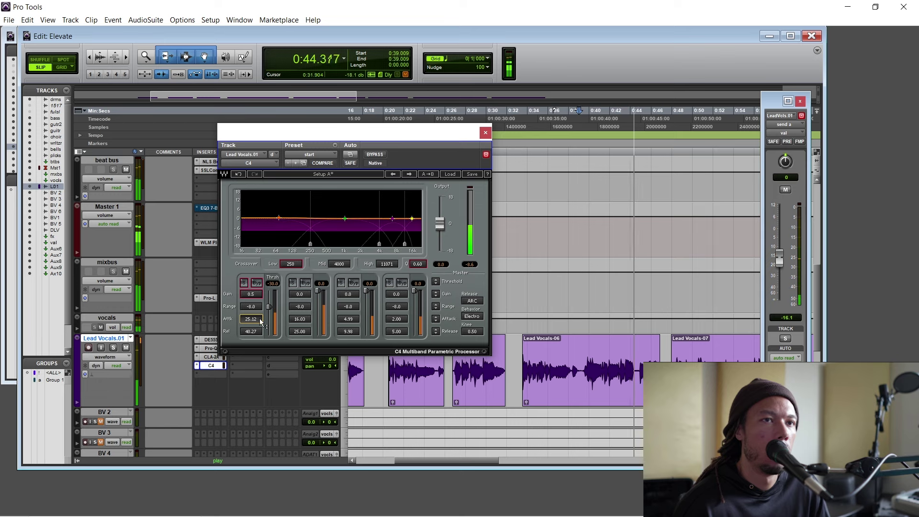
Step: Replay the passage from about 0:41.3 and set C4's low-band attack to 18.66 and threshold to -33.7
{"action": "key", "text": "space"}
{"action": "left_click", "coordinate": [603, 361]}
{"action": "key", "text": "space"}
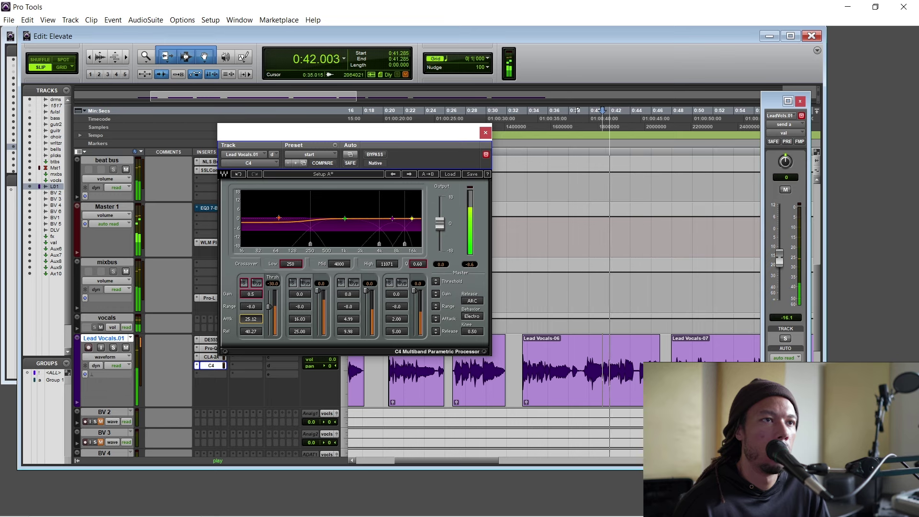
{"action": "left_click_drag", "start_coordinate": [252, 320], "coordinate": [252, 321]}
{"action": "key", "text": "space"}
{"action": "key", "text": "space"}
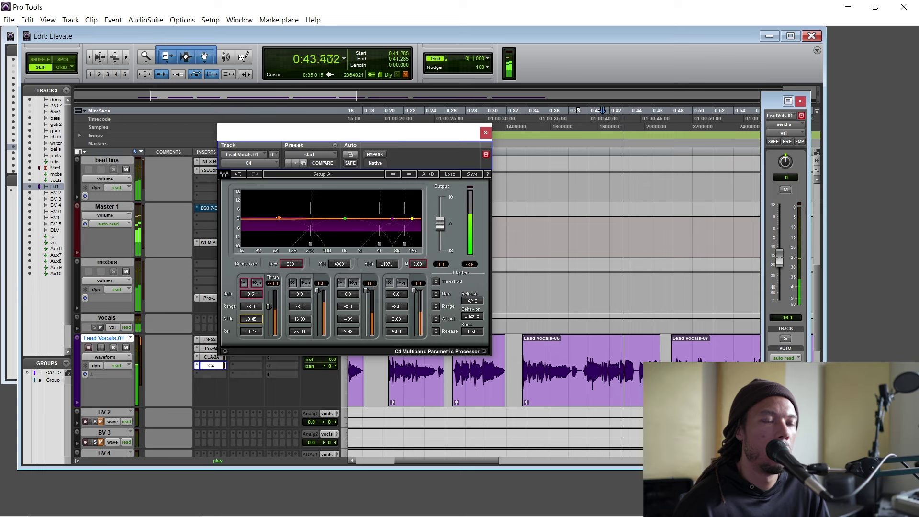
{"action": "left_click_drag", "start_coordinate": [257, 320], "coordinate": [258, 322]}
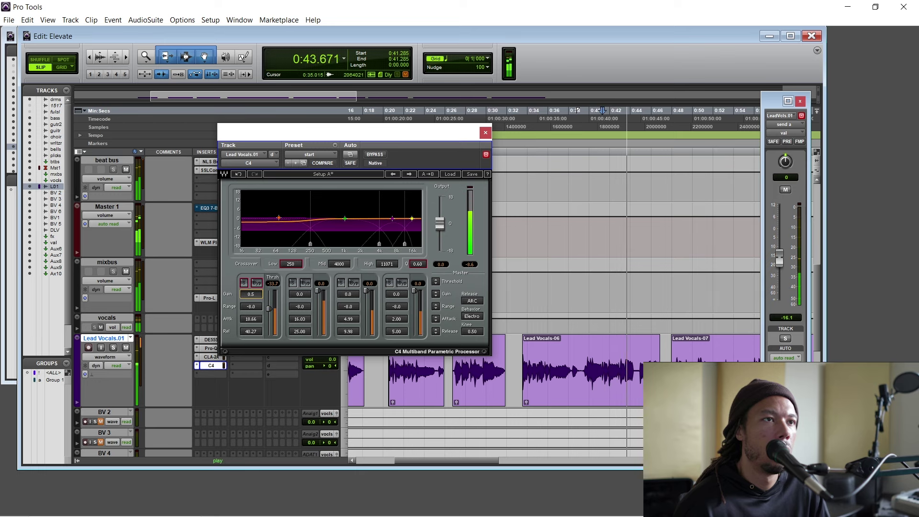
Step: Compare the vocal with C4's low band bypassed, re-enable it, and set its gain to 1.3
{"action": "left_click", "coordinate": [258, 283]}
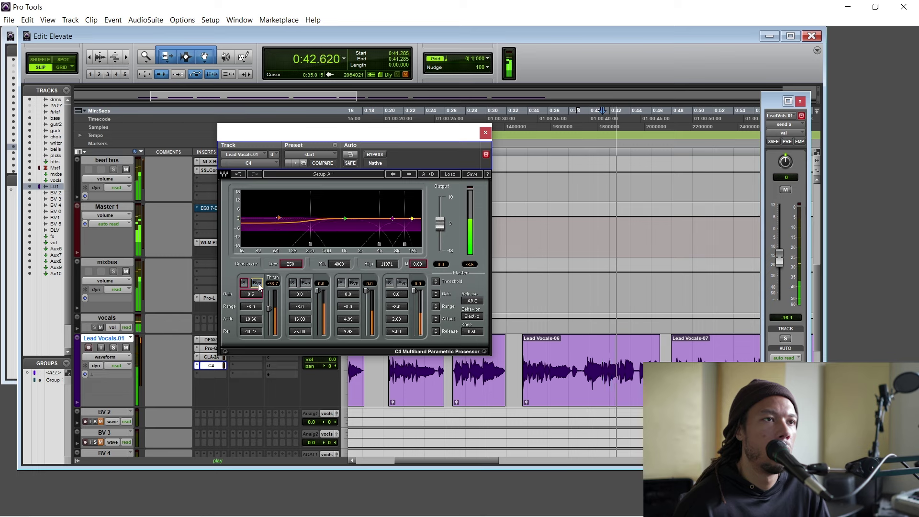
{"action": "left_click_drag", "start_coordinate": [255, 296], "coordinate": [255, 294]}
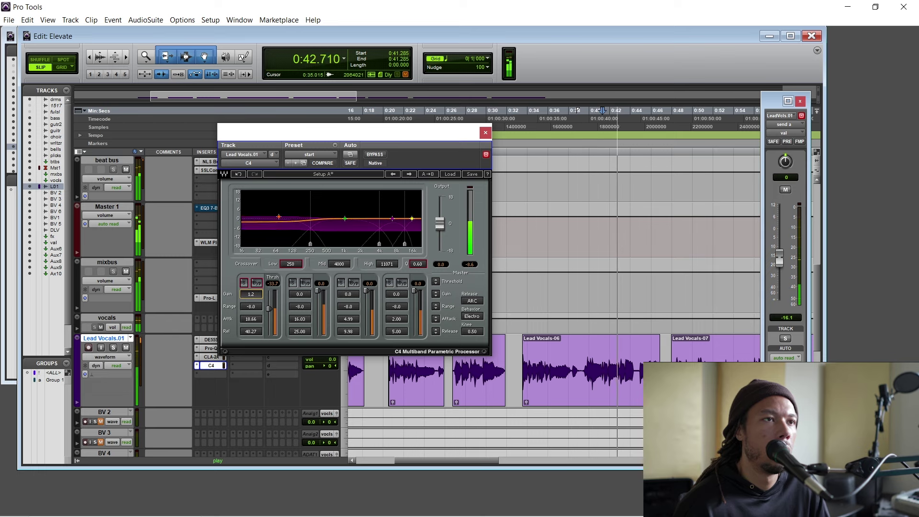
{"action": "left_click_drag", "start_coordinate": [255, 294], "coordinate": [256, 295]}
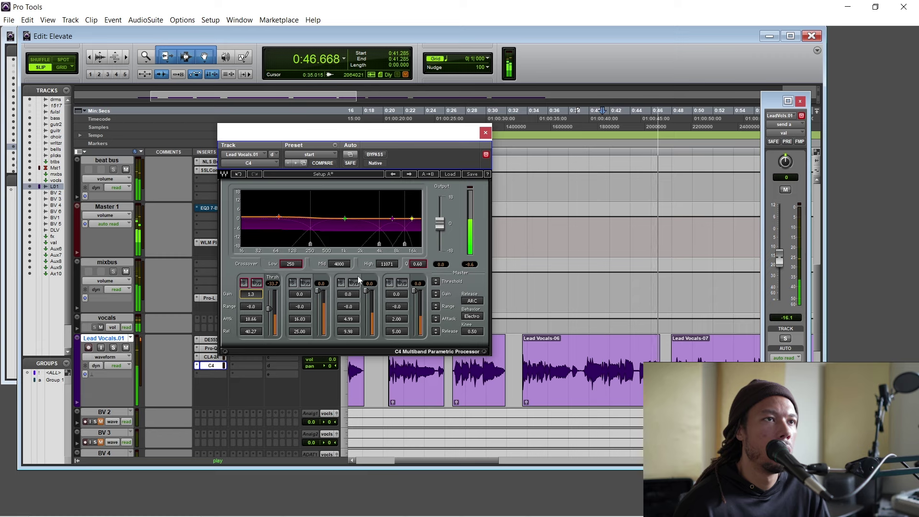
Step: Close C4 to listen to the mix, reopen it, and set the low-band gain to 1.1
{"action": "left_click", "coordinate": [486, 133]}
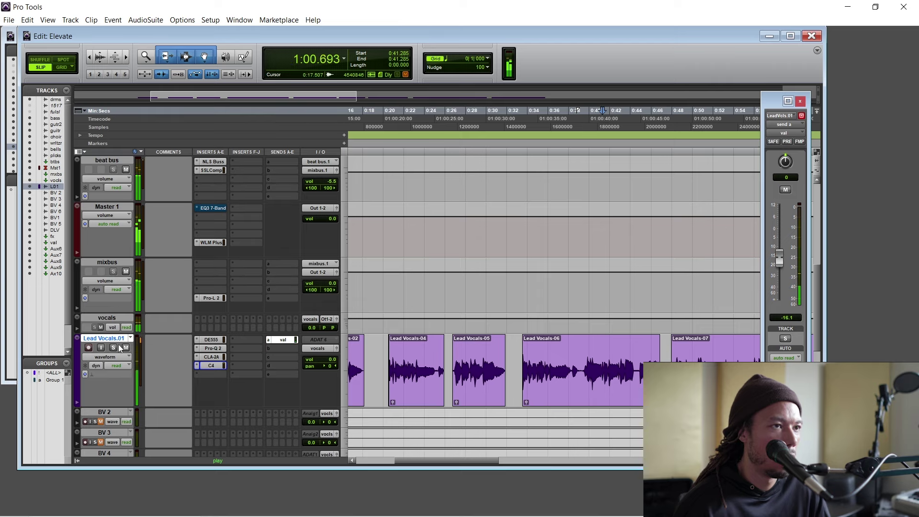
{"action": "left_click", "coordinate": [218, 364]}
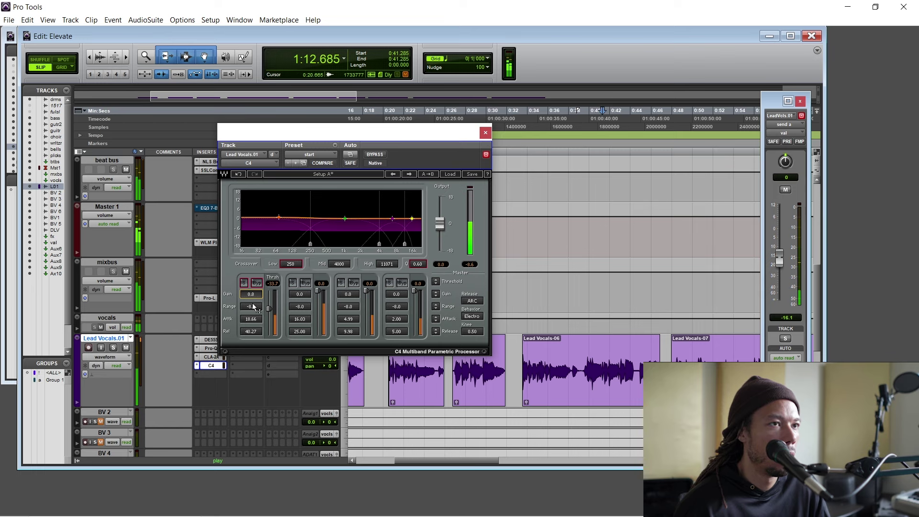
{"action": "left_click_drag", "start_coordinate": [251, 294], "coordinate": [251, 291]}
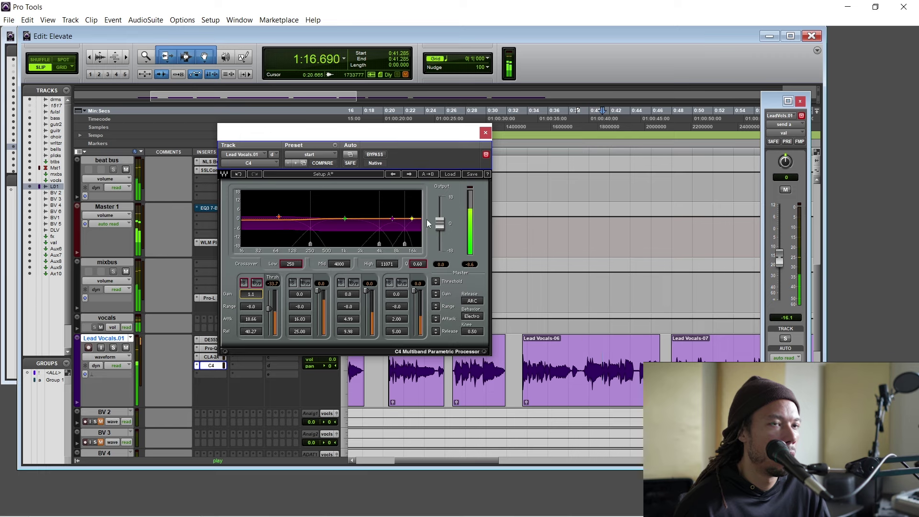